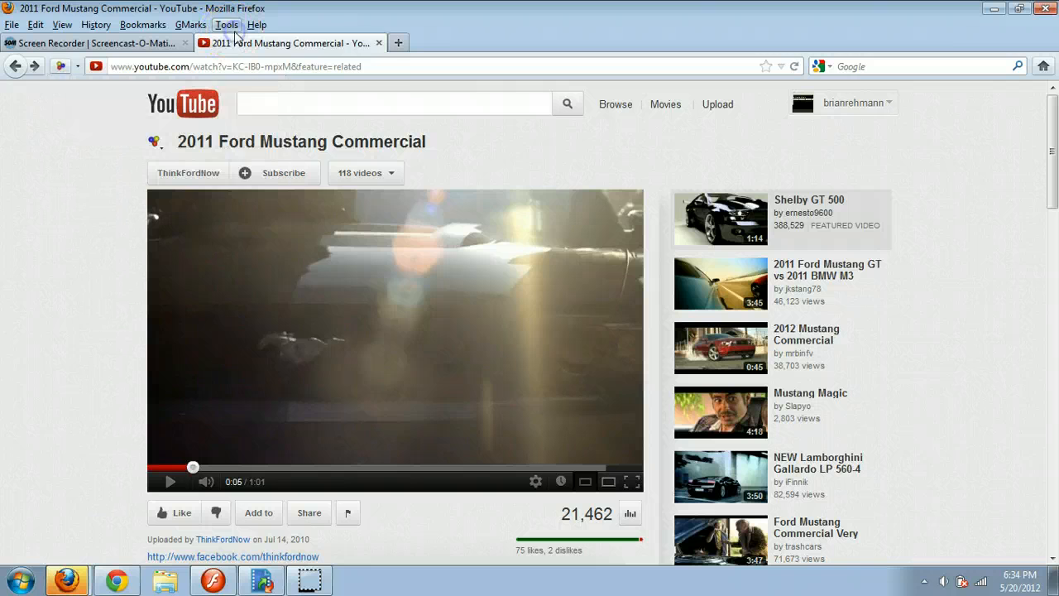
{"action": "left_click", "coordinate": [231, 31]}
{"action": "left_click", "coordinate": [236, 62]}
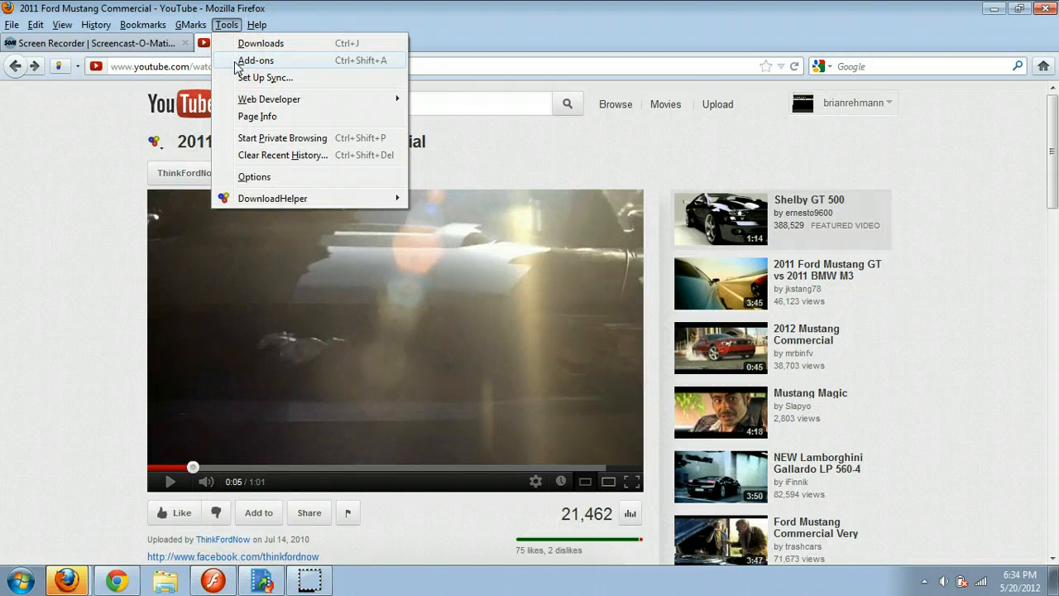
{"action": "left_click", "coordinate": [41, 156]}
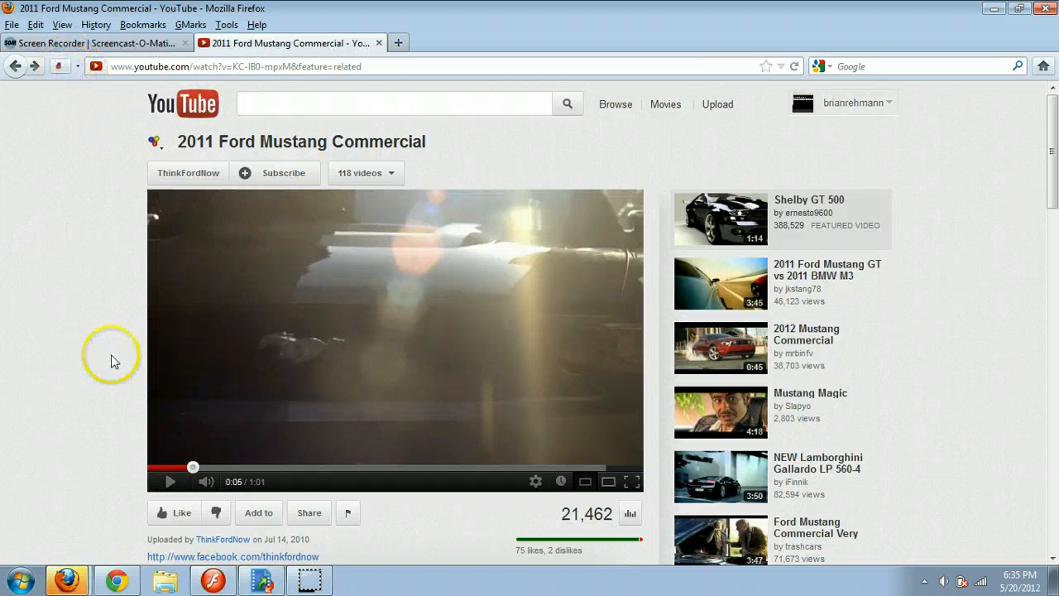
Briefly play and pause the 2011 Ford Mustang commercial, and start downloading its 480p version with DownloadHelper.
{"action": "left_click", "coordinate": [170, 481]}
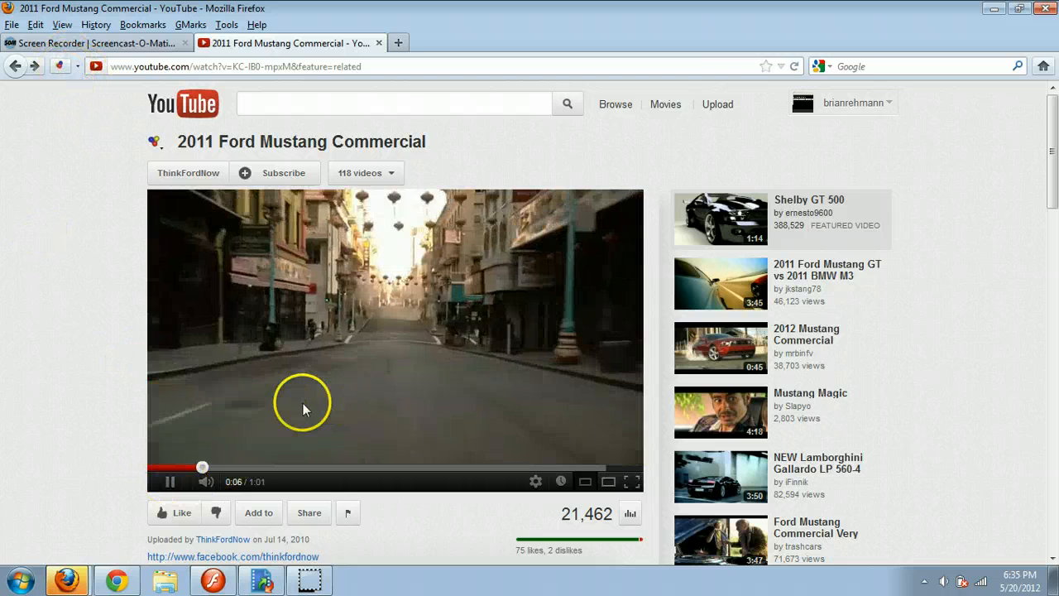
{"action": "left_click", "coordinate": [170, 483]}
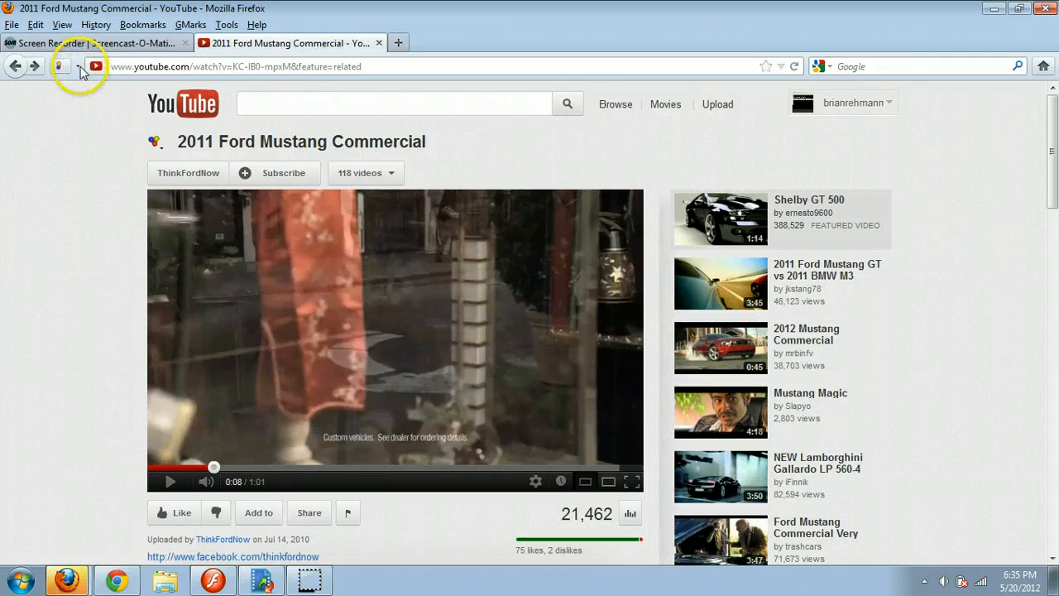
{"action": "left_click", "coordinate": [79, 67]}
{"action": "mouse_move", "coordinate": [104, 107]}
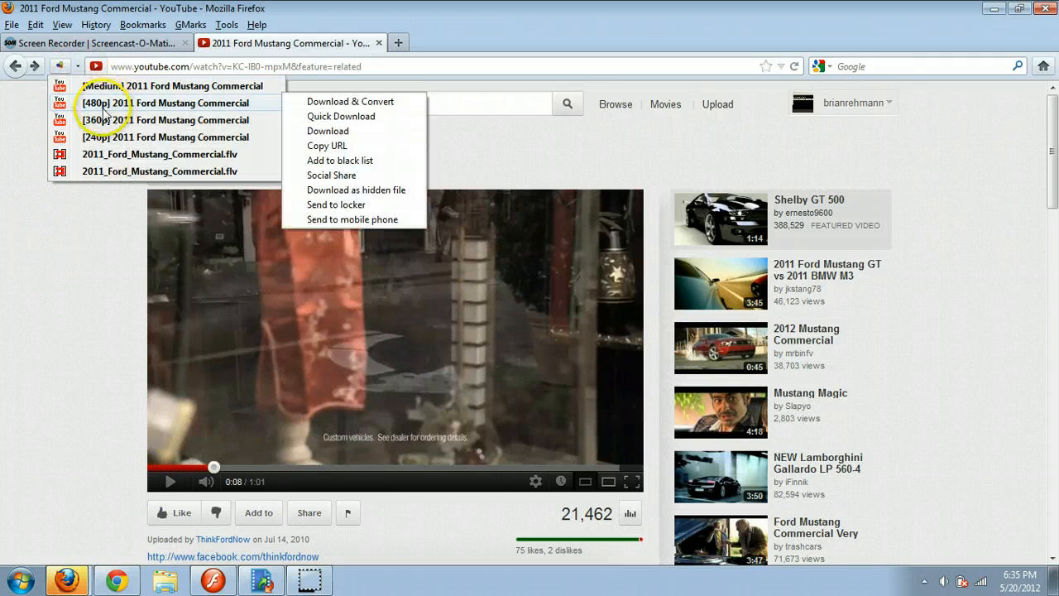
{"action": "left_click", "coordinate": [322, 133]}
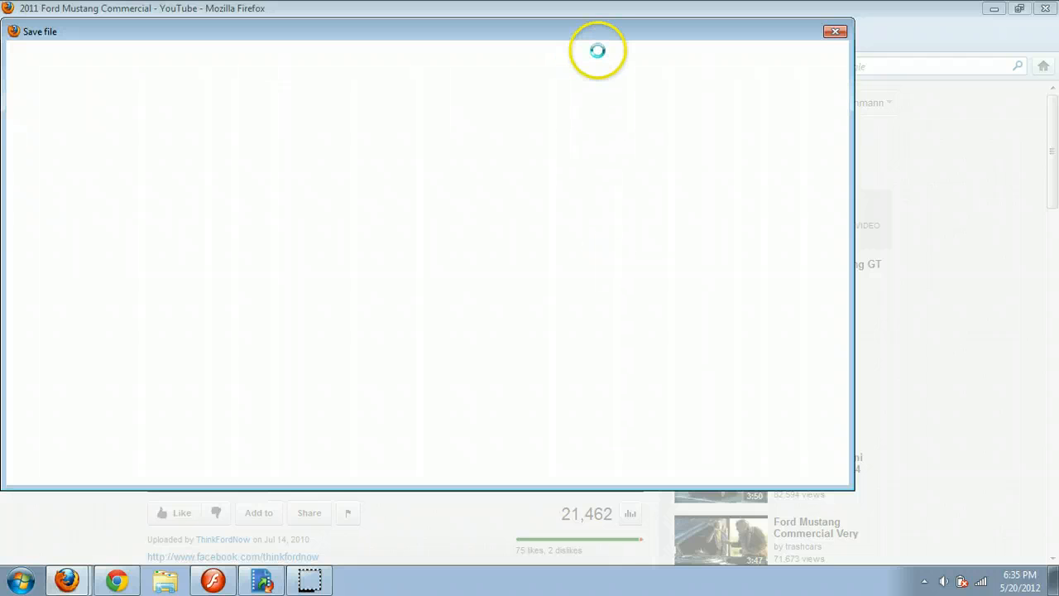
{"action": "left_click_drag", "start_coordinate": [605, 33], "coordinate": [707, 62]}
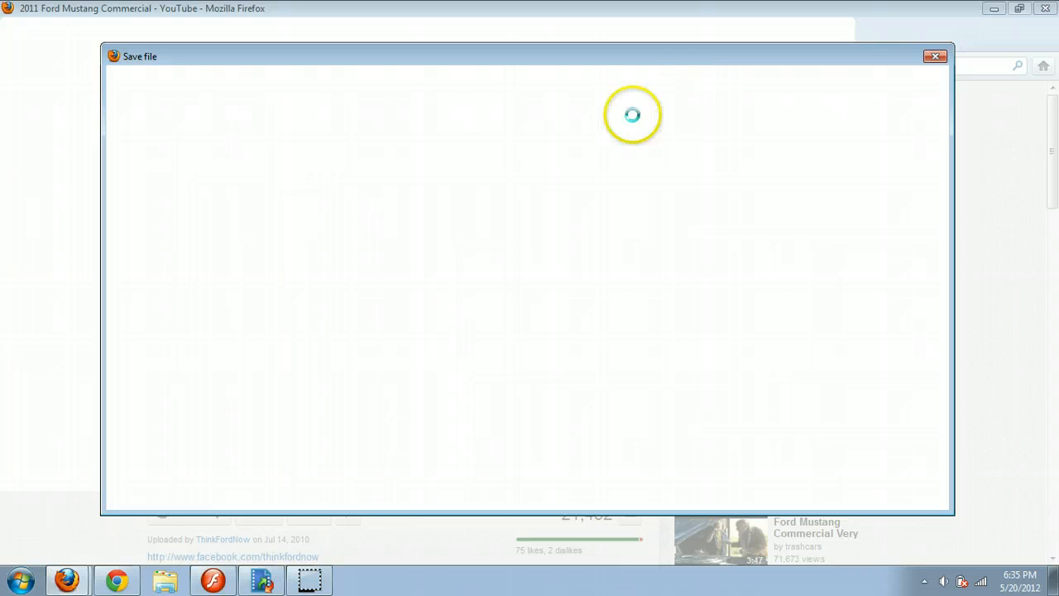
Switch to Free Video Converter and add the 2011_Ford_Mustang_Commercial file from the Desktop.
{"action": "left_click", "coordinate": [309, 581]}
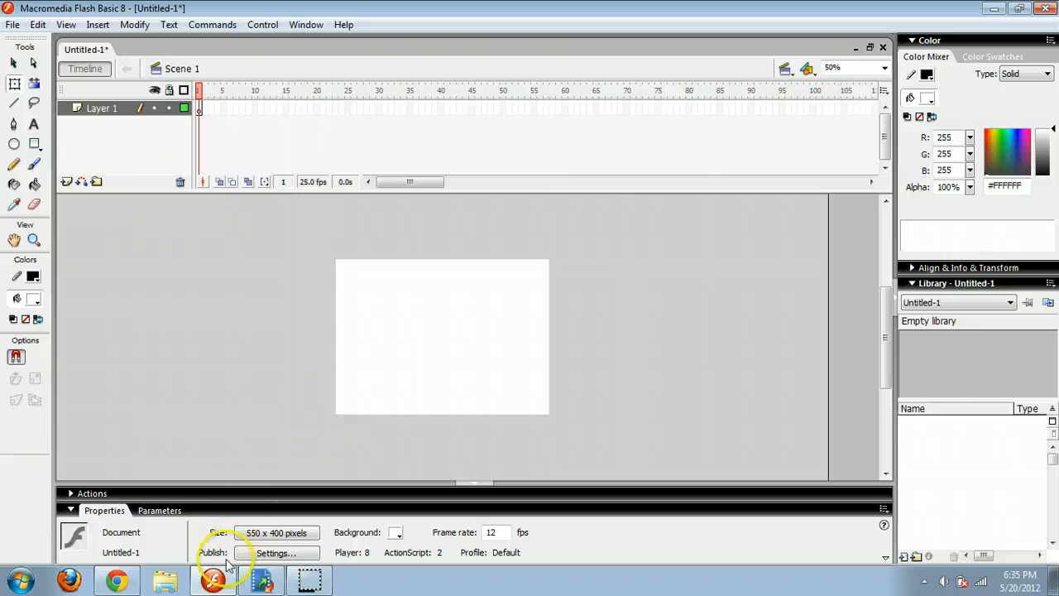
{"action": "left_click", "coordinate": [265, 582]}
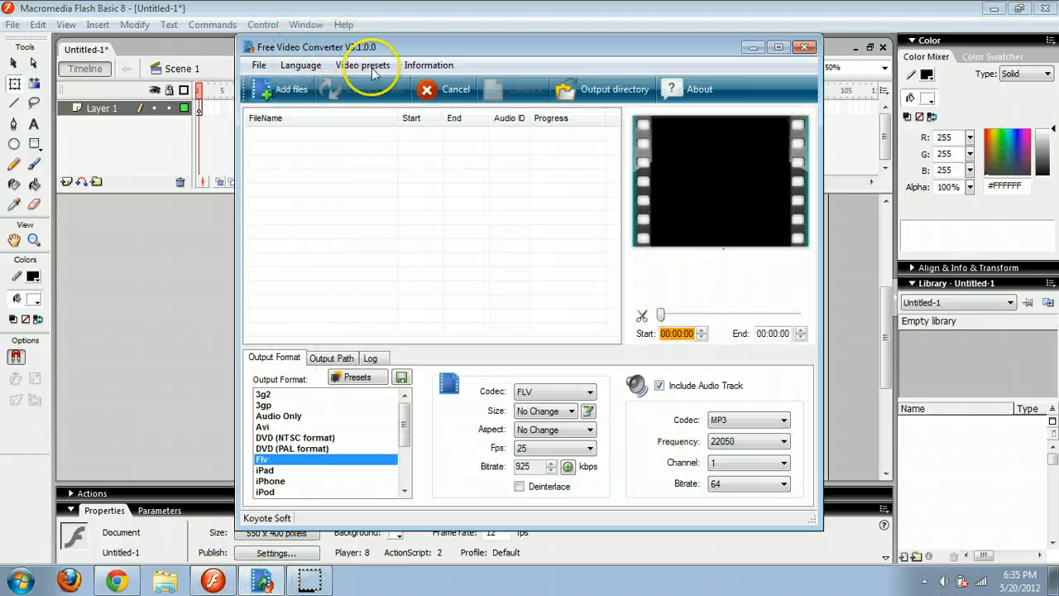
{"action": "left_click", "coordinate": [263, 89]}
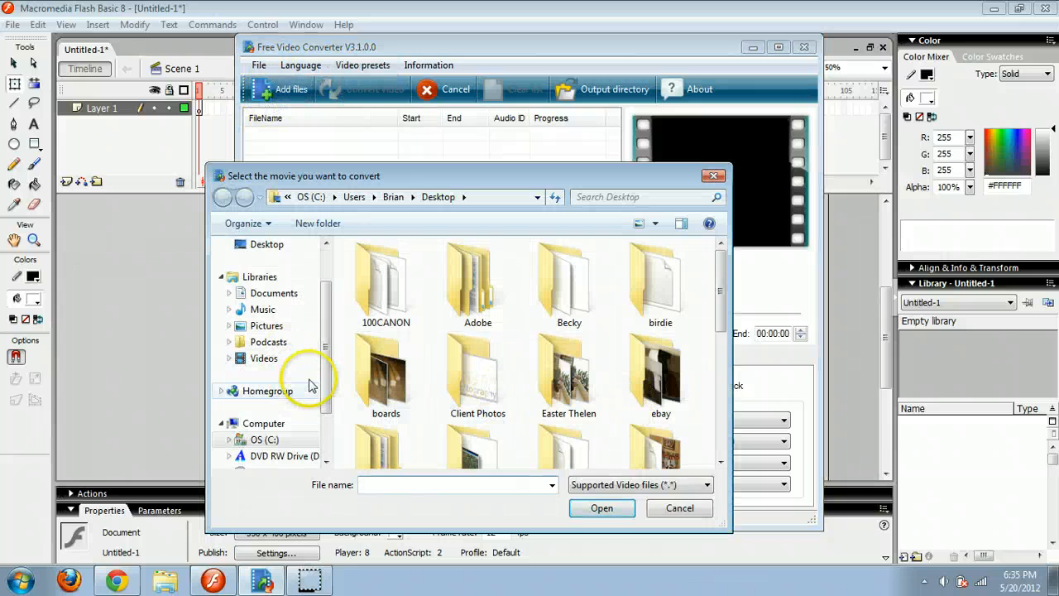
{"action": "scroll", "coordinate": [314, 290], "scroll_direction": "up", "scroll_amount": 1}
{"action": "left_click", "coordinate": [265, 299]}
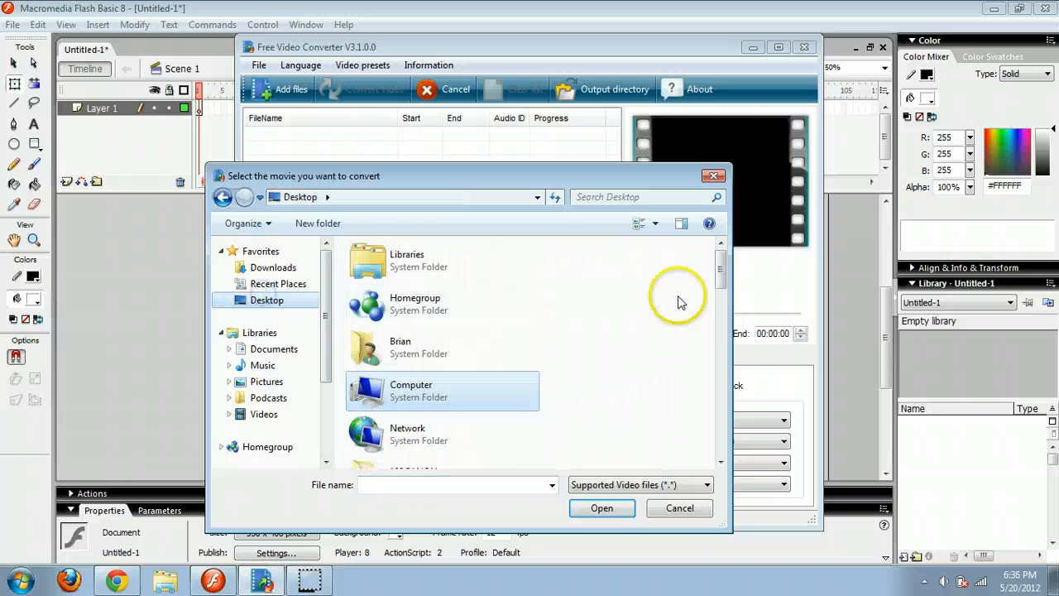
{"action": "left_click_drag", "start_coordinate": [720, 265], "coordinate": [717, 414]}
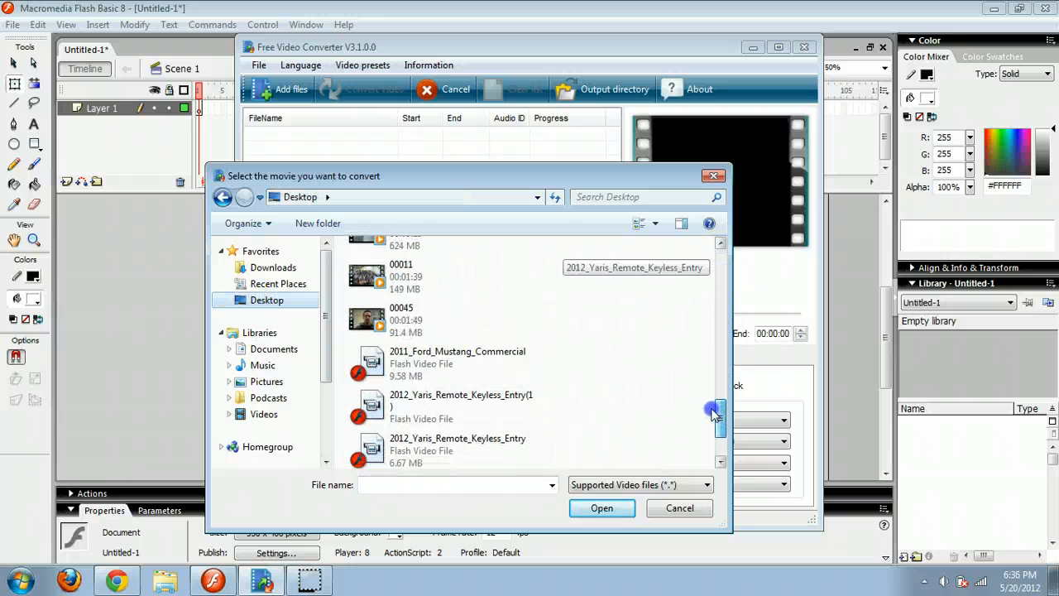
{"action": "left_click", "coordinate": [381, 352]}
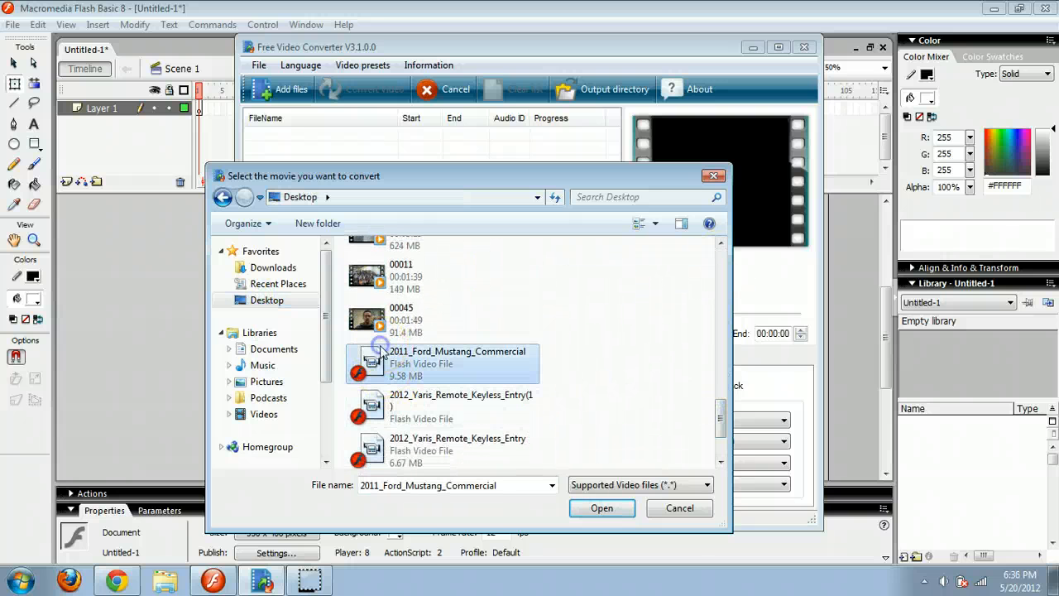
{"action": "left_click", "coordinate": [601, 507]}
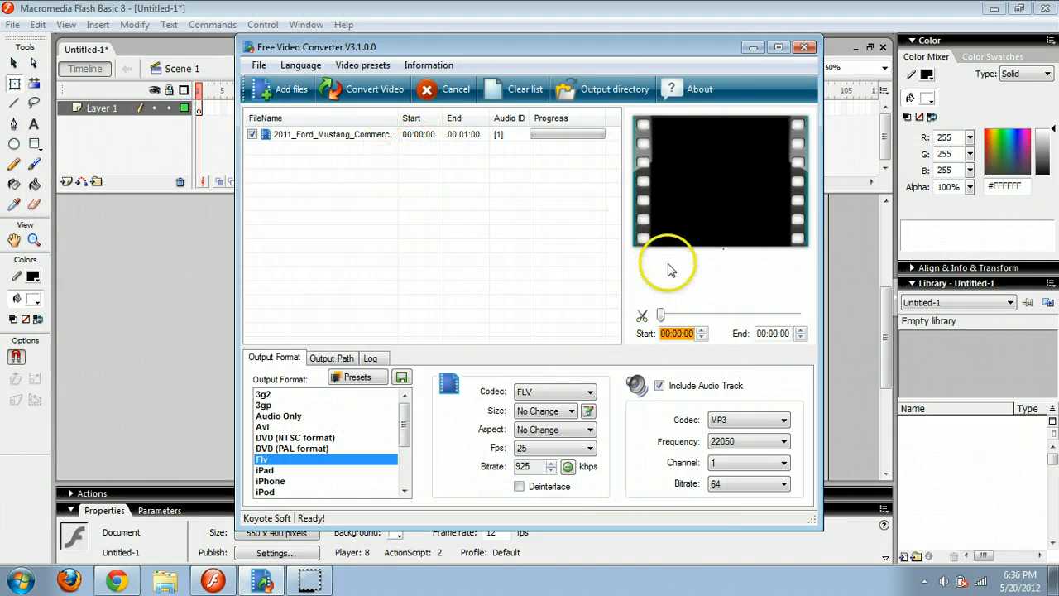
Trim the Mustang commercial to start at 00:00:06 and end at 00:00:12.
{"action": "left_click", "coordinate": [665, 316]}
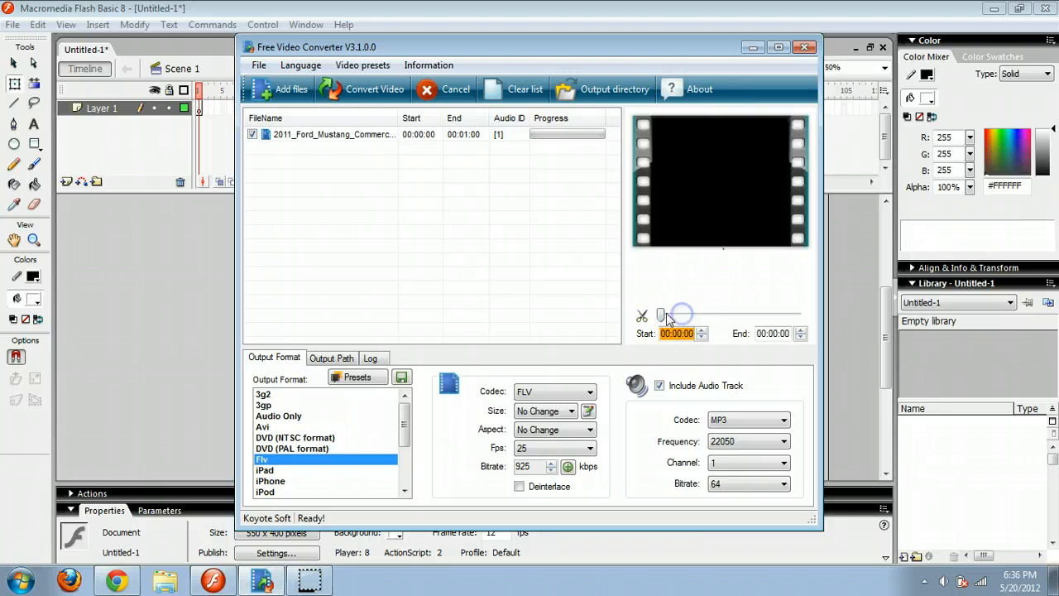
{"action": "left_click", "coordinate": [300, 136]}
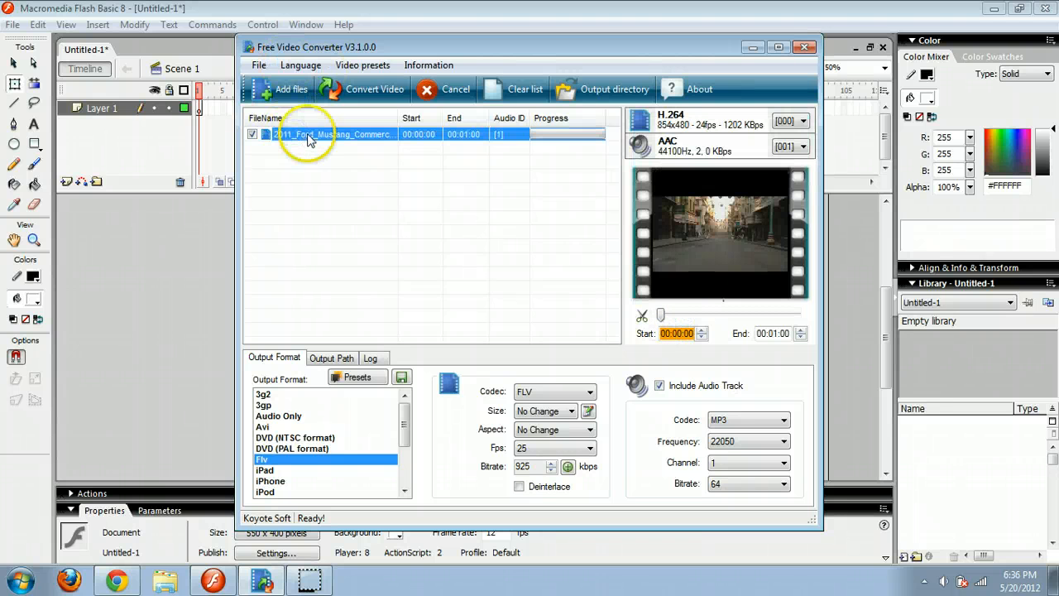
{"action": "left_click_drag", "start_coordinate": [661, 313], "coordinate": [675, 316]}
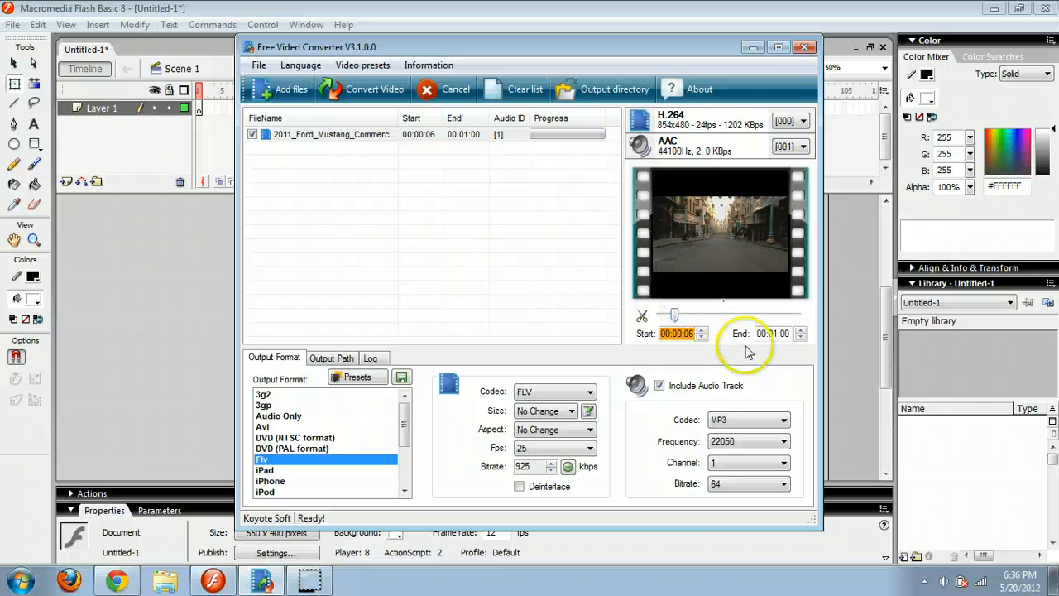
{"action": "left_click", "coordinate": [774, 333]}
{"action": "left_click_drag", "start_coordinate": [799, 323], "coordinate": [690, 318]}
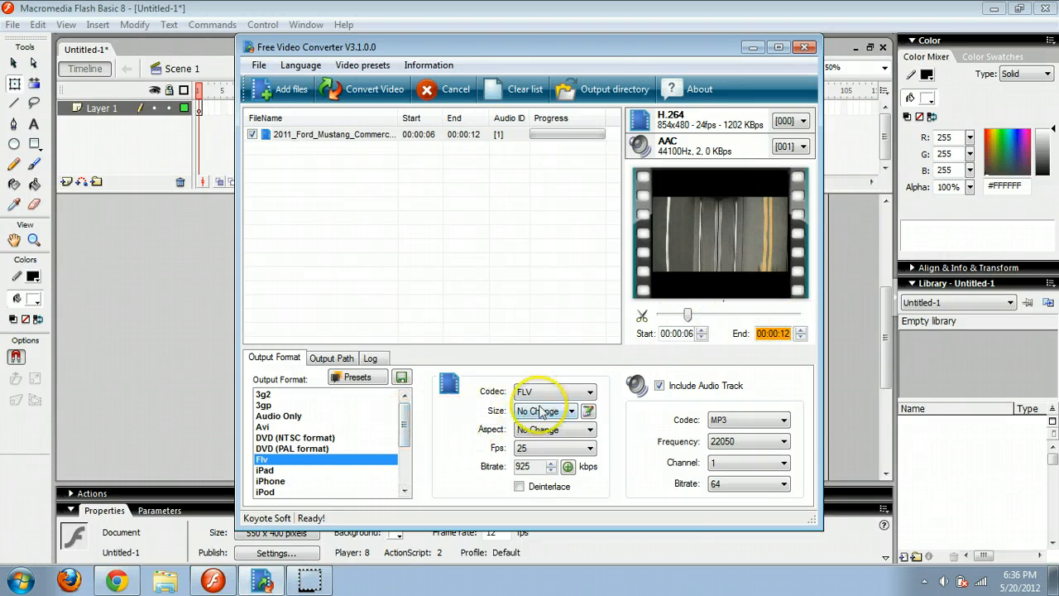
Keep the FLV output at 25 fps with a video bitrate of 1089 kbps, and convert the trimmed clip.
{"action": "left_click", "coordinate": [552, 451]}
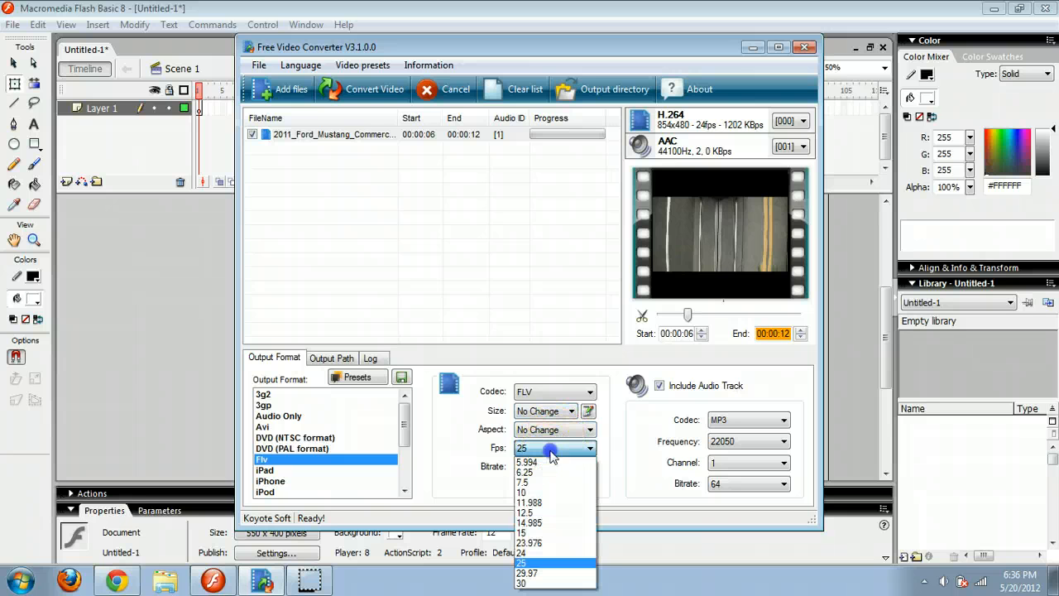
{"action": "left_click", "coordinate": [552, 456]}
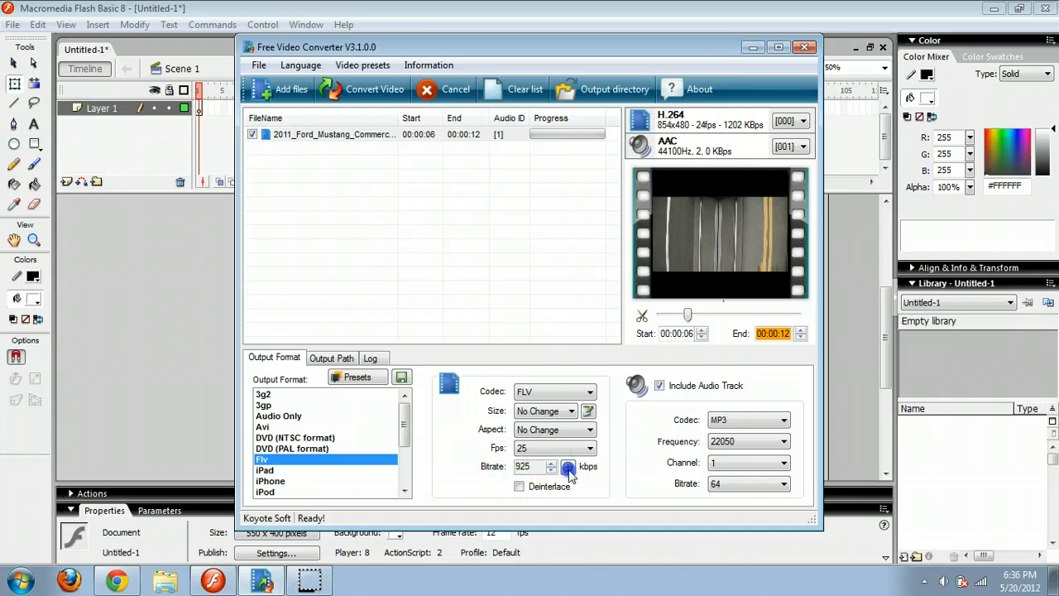
{"action": "left_click", "coordinate": [568, 466]}
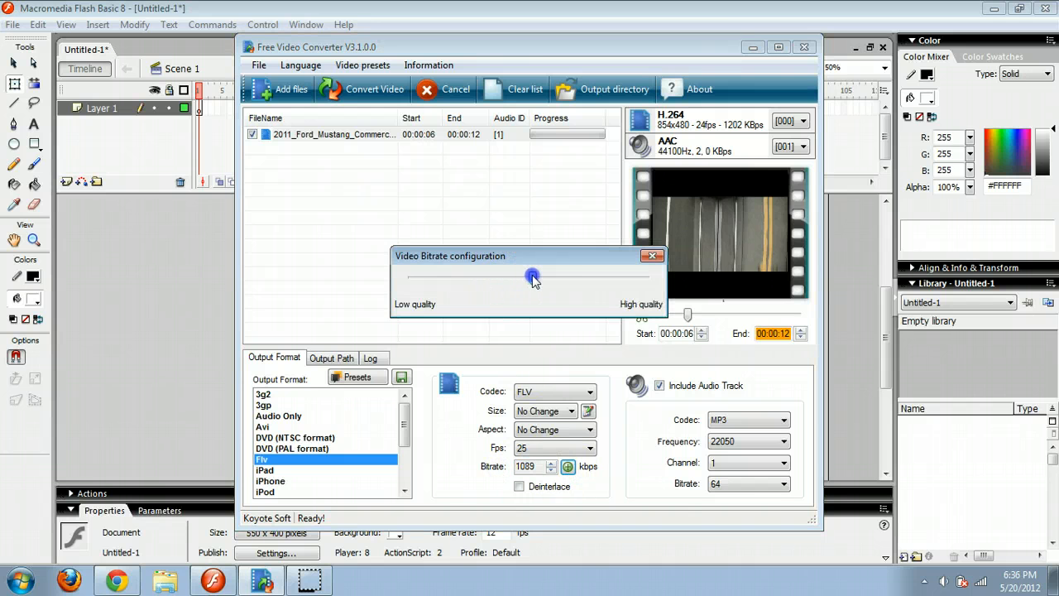
{"action": "left_click", "coordinate": [532, 277]}
{"action": "left_click", "coordinate": [567, 466]}
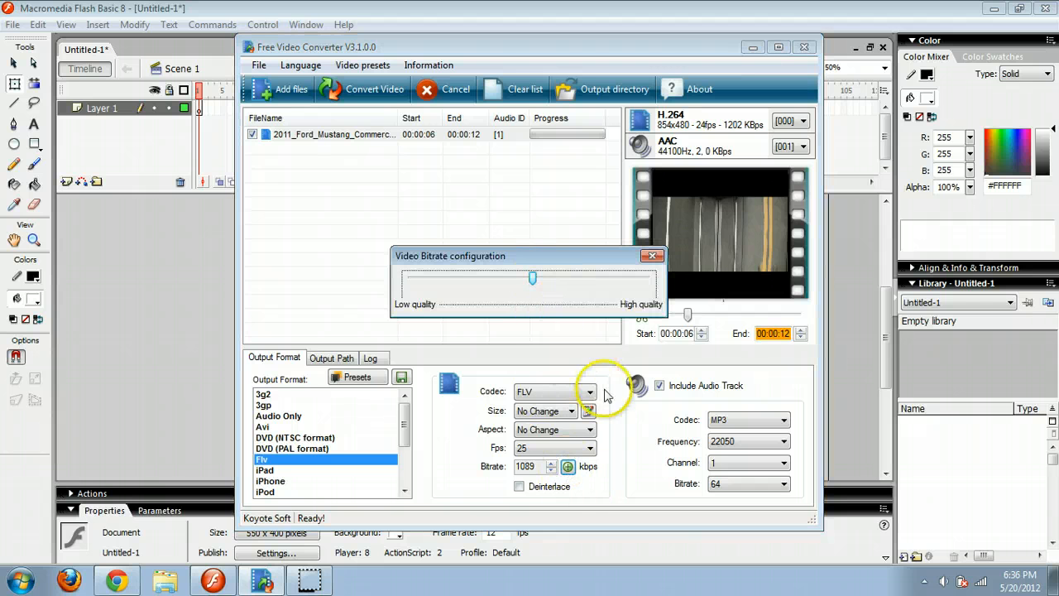
{"action": "left_click", "coordinate": [649, 258]}
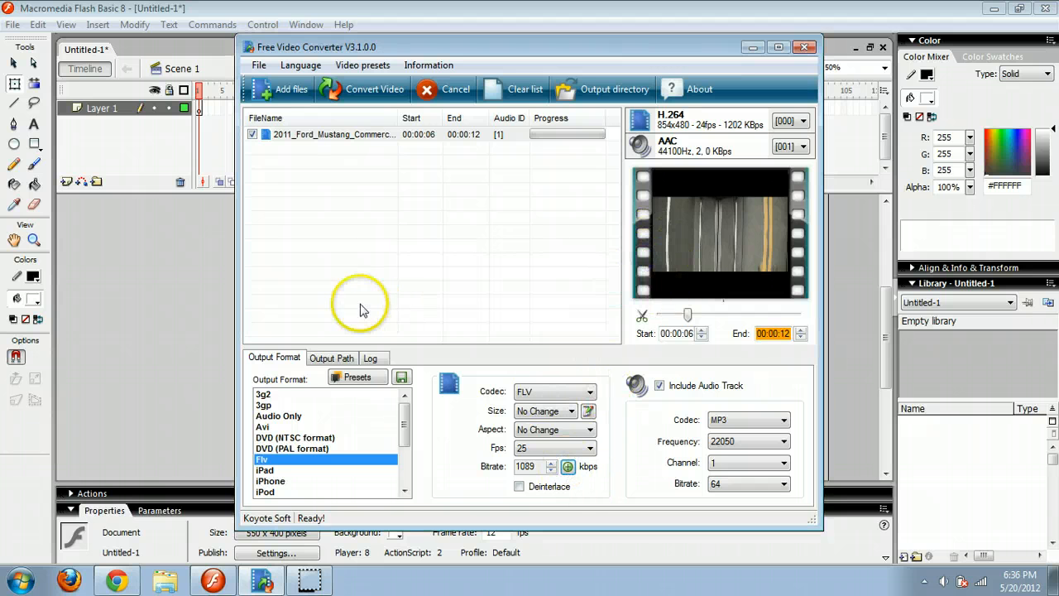
{"action": "left_click", "coordinate": [387, 93]}
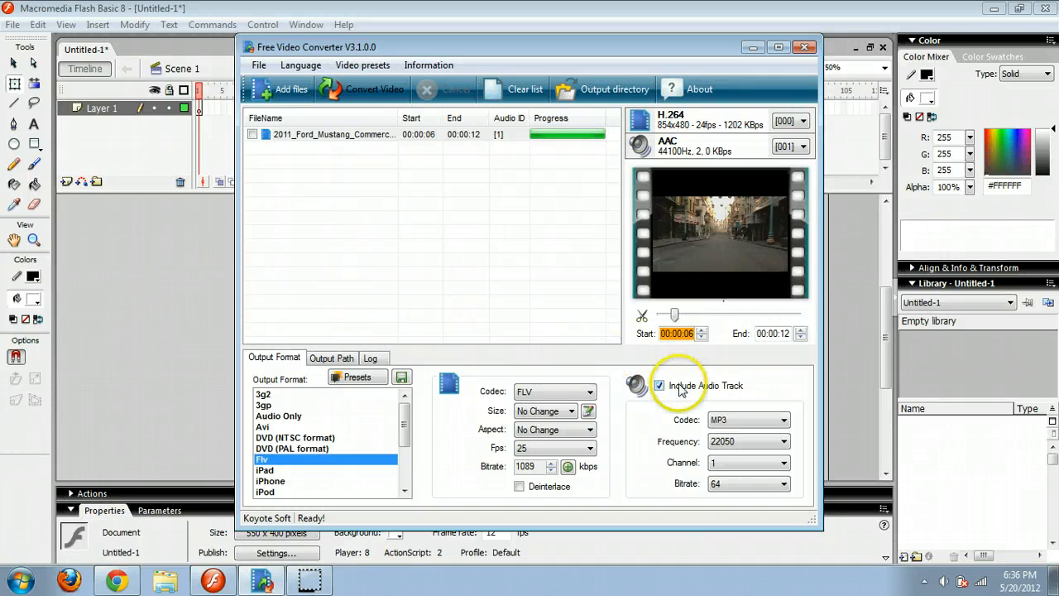
Convert the 00:00:18 to 00:00:25 section of the commercial as a second clip without its audio track.
{"action": "left_click", "coordinate": [660, 387]}
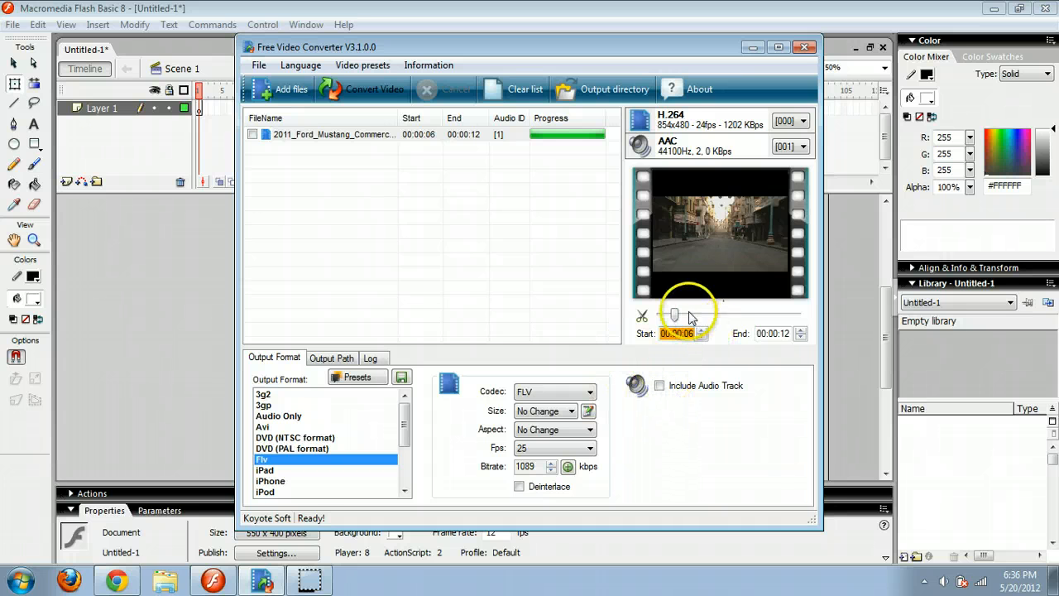
{"action": "left_click", "coordinate": [671, 333]}
{"action": "left_click_drag", "start_coordinate": [677, 314], "coordinate": [724, 317]}
{"action": "left_click", "coordinate": [783, 334]}
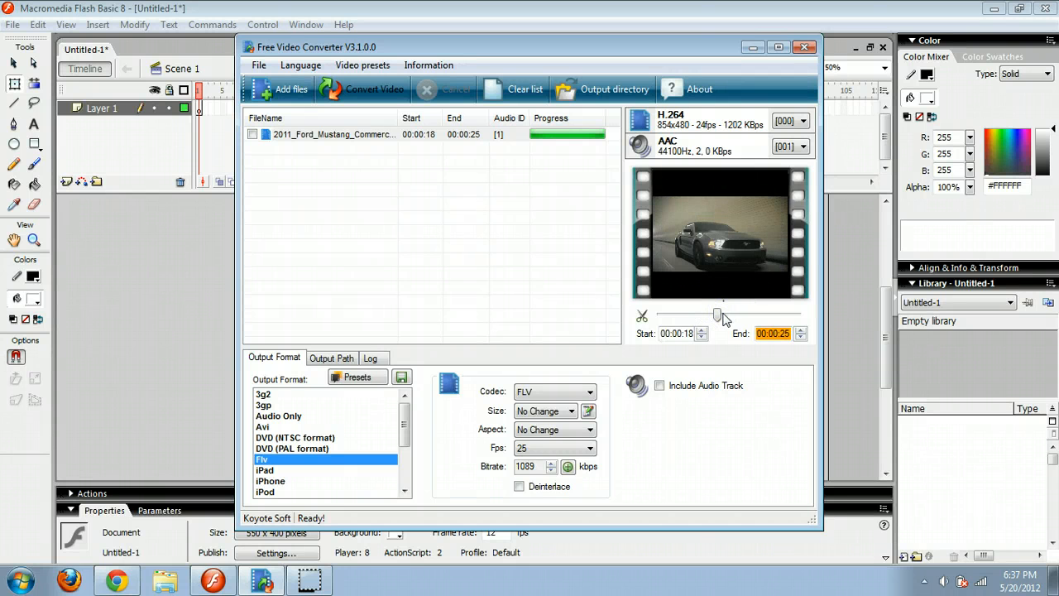
{"action": "left_click", "coordinate": [253, 135]}
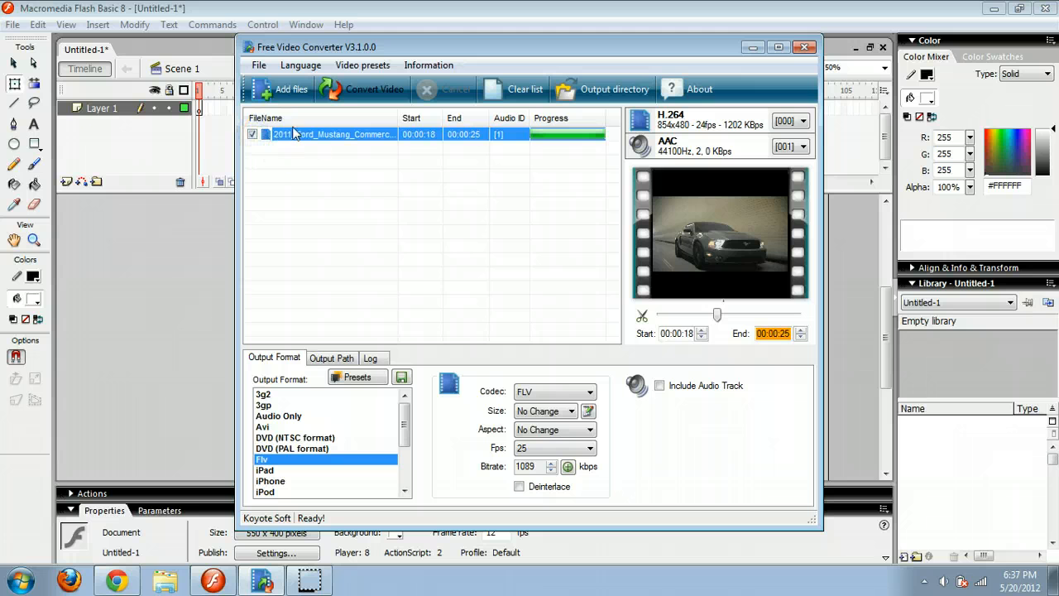
{"action": "left_click", "coordinate": [351, 91]}
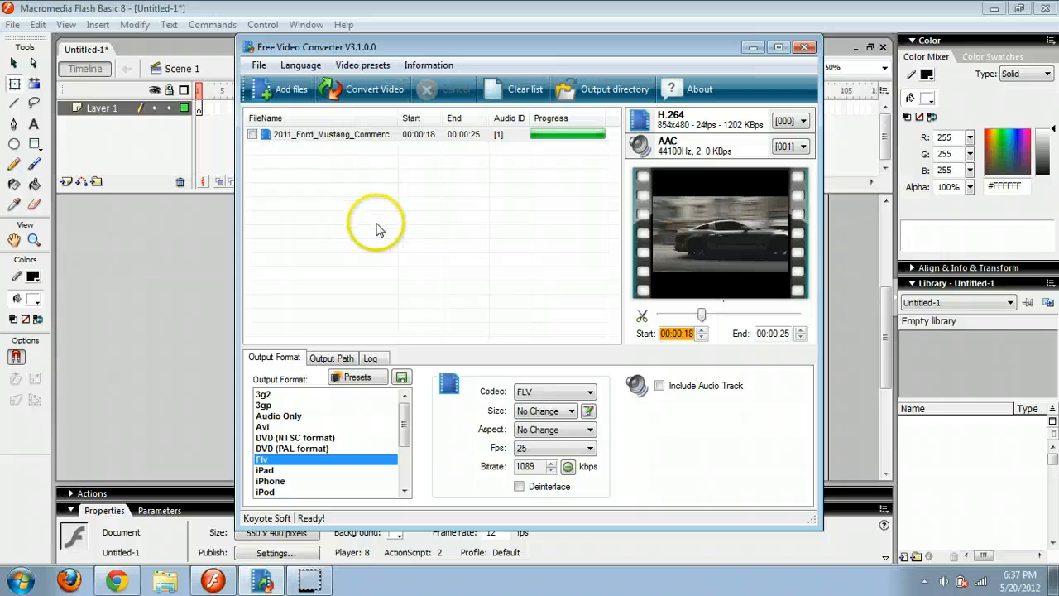
Switch to Flash and import 2011_Ford_Mustang_Commercial(1) and 2011_Ford_Mustang_Commercial(2) from the Desktop into the library.
{"action": "left_click", "coordinate": [163, 325]}
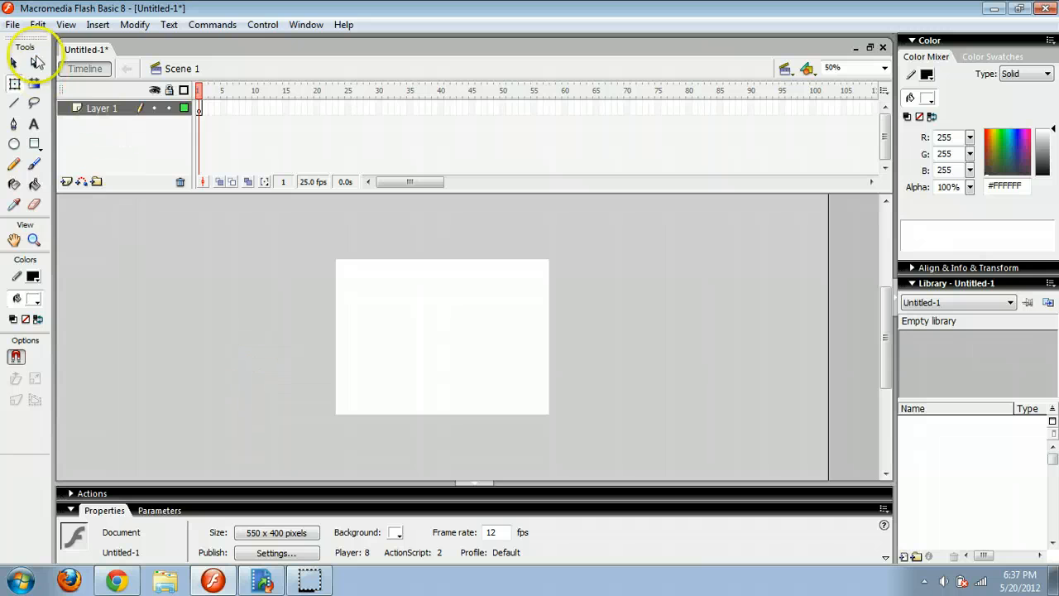
{"action": "left_click", "coordinate": [12, 25]}
{"action": "left_click", "coordinate": [139, 248]}
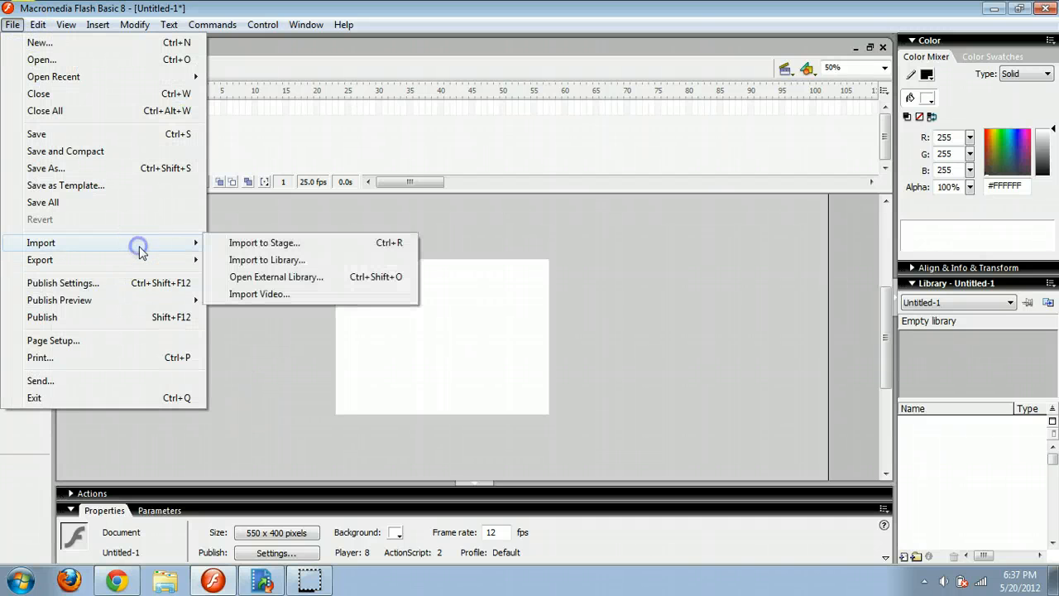
{"action": "left_click", "coordinate": [265, 262]}
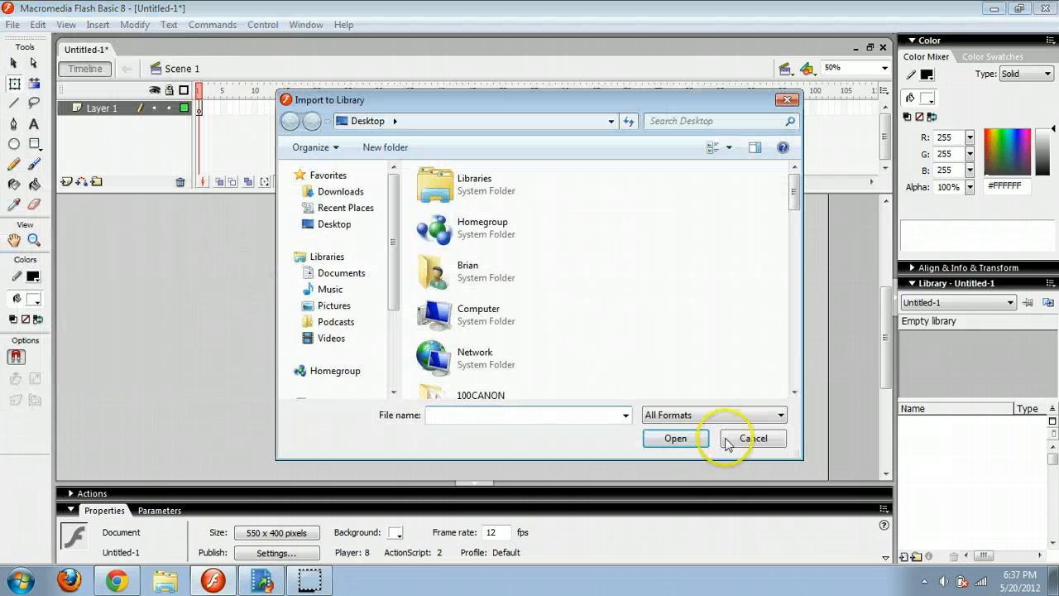
{"action": "left_click_drag", "start_coordinate": [800, 190], "coordinate": [790, 303]}
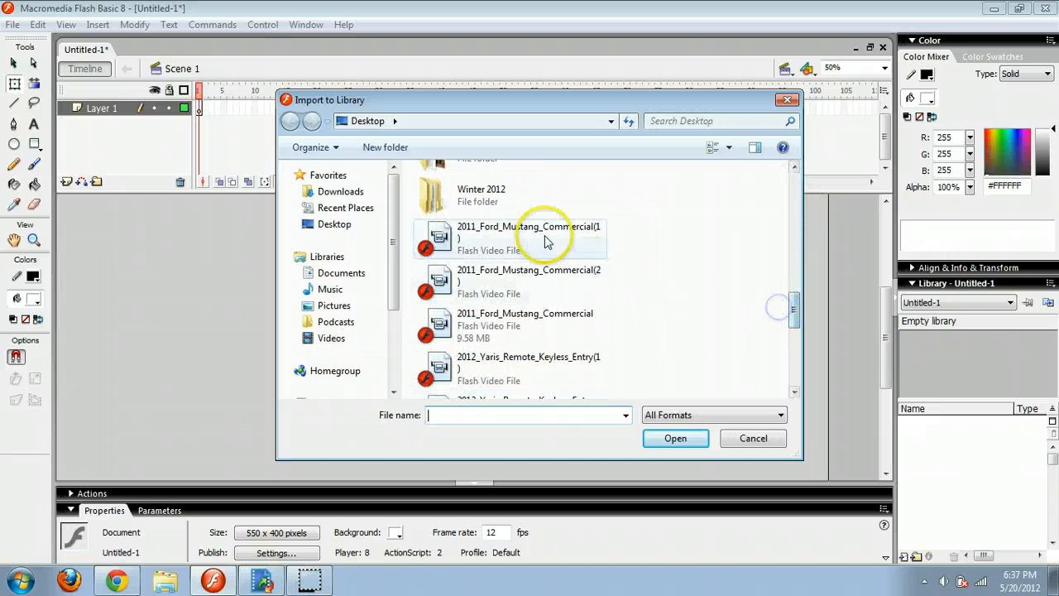
{"action": "left_click", "coordinate": [511, 283]}
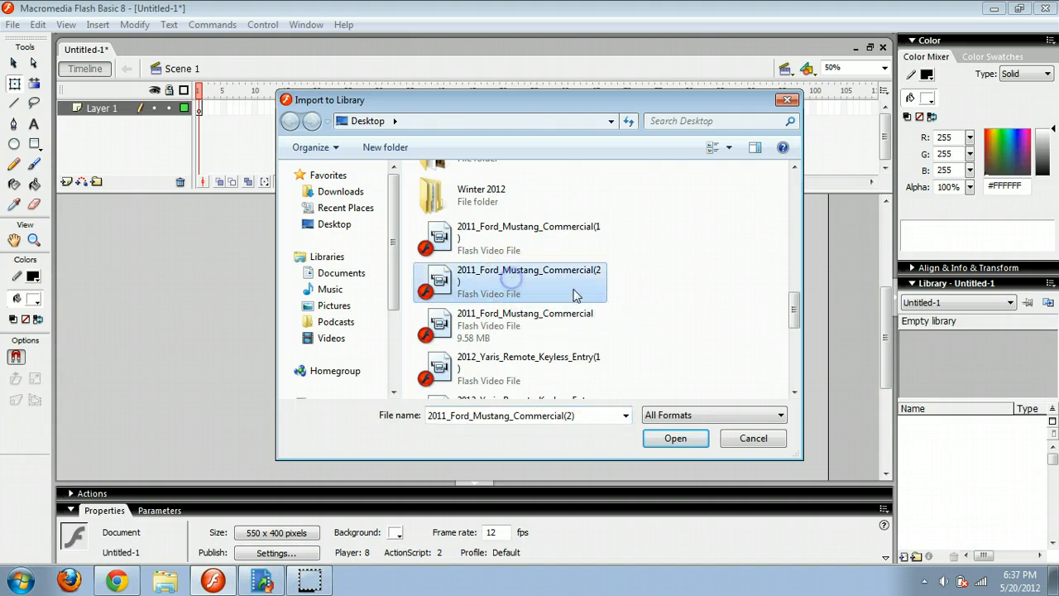
{"action": "mouse_move", "coordinate": [796, 318]}
{"action": "left_mouse_down"}
{"action": "mouse_move", "coordinate": [792, 331]}
{"action": "mouse_move", "coordinate": [793, 313]}
{"action": "left_mouse_up"}
{"action": "left_click", "coordinate": [557, 250], "text": "ctrl"}
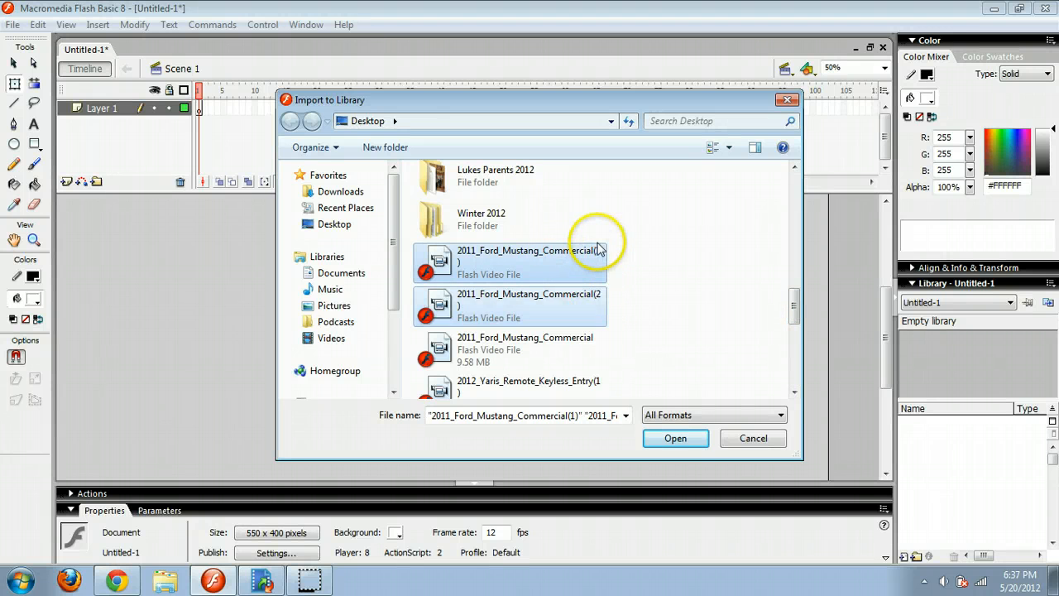
{"action": "left_click", "coordinate": [674, 439]}
Switch to Free Video Converter, review where converted files are saved, and return to the Flash video import.
{"action": "left_click", "coordinate": [262, 582]}
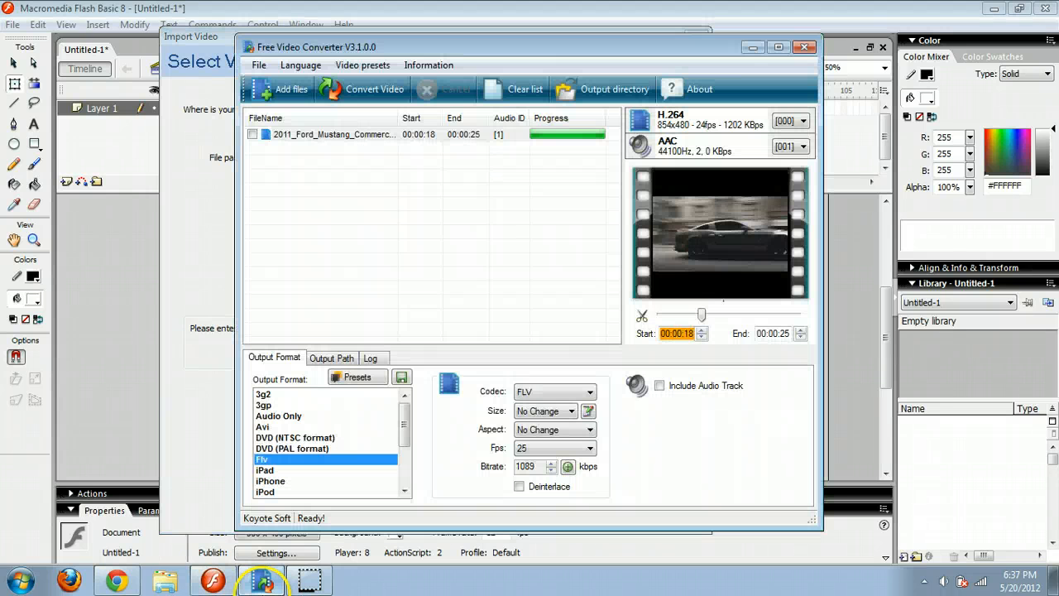
{"action": "left_click", "coordinate": [332, 359]}
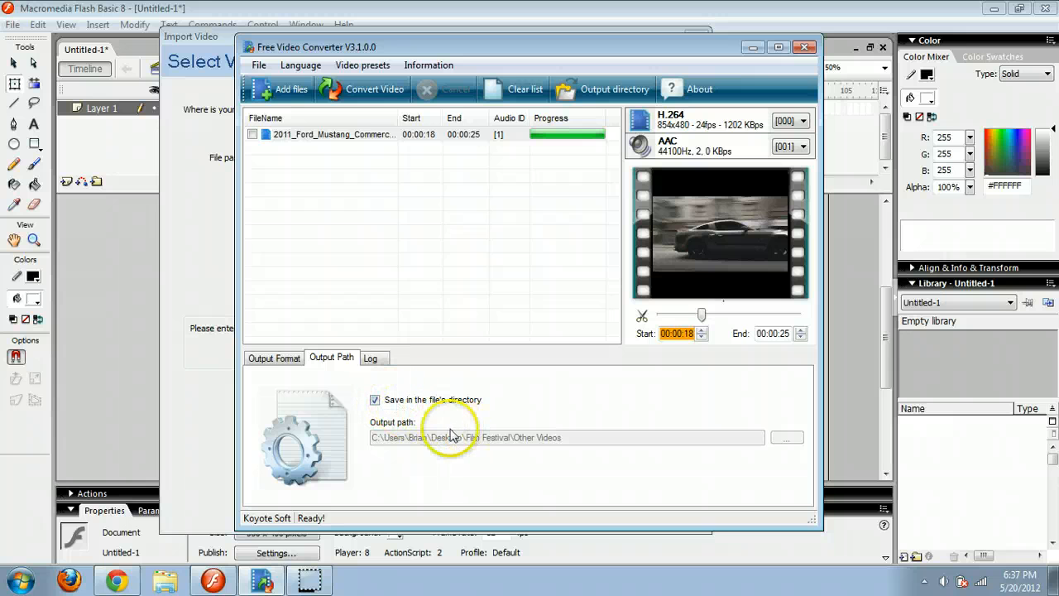
{"action": "left_click", "coordinate": [278, 356]}
{"action": "left_click", "coordinate": [125, 281]}
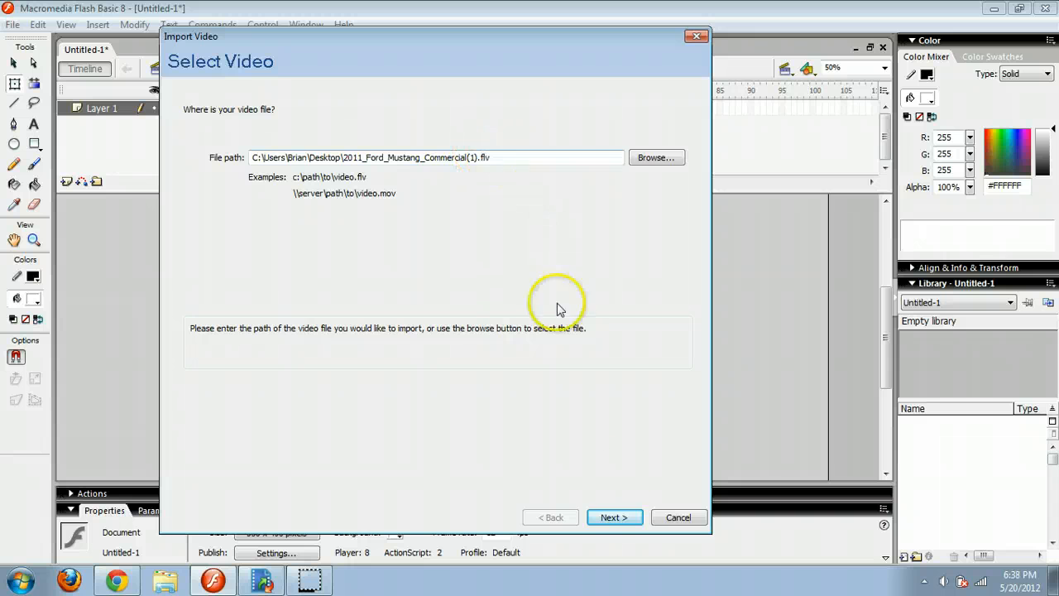
Finish importing both Mustang clips into the library as whole embedded videos, without placing instances on the stage.
{"action": "left_click", "coordinate": [611, 523]}
{"action": "left_click", "coordinate": [610, 523]}
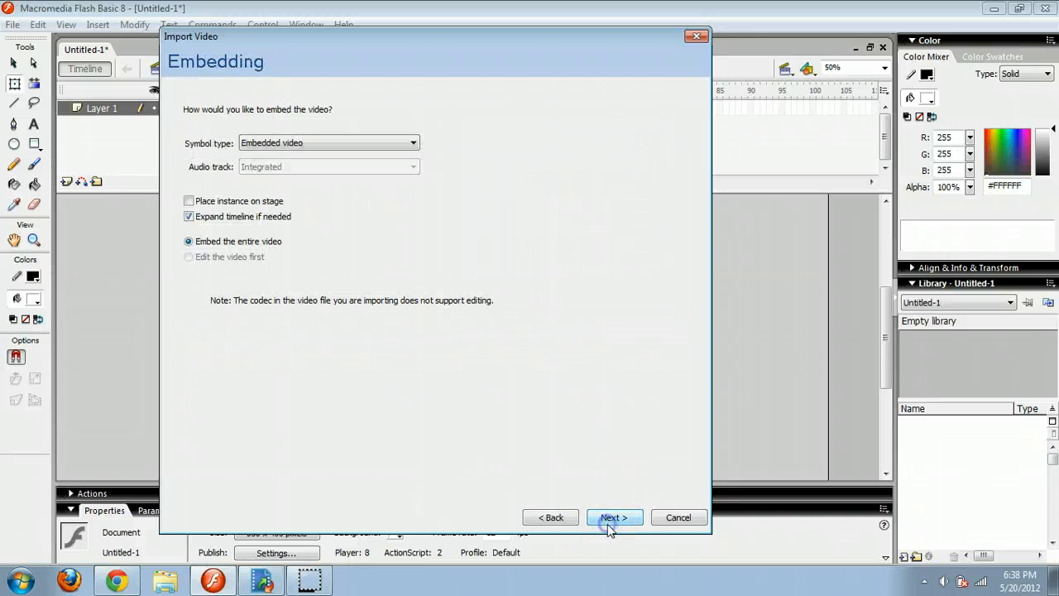
{"action": "left_click", "coordinate": [613, 519]}
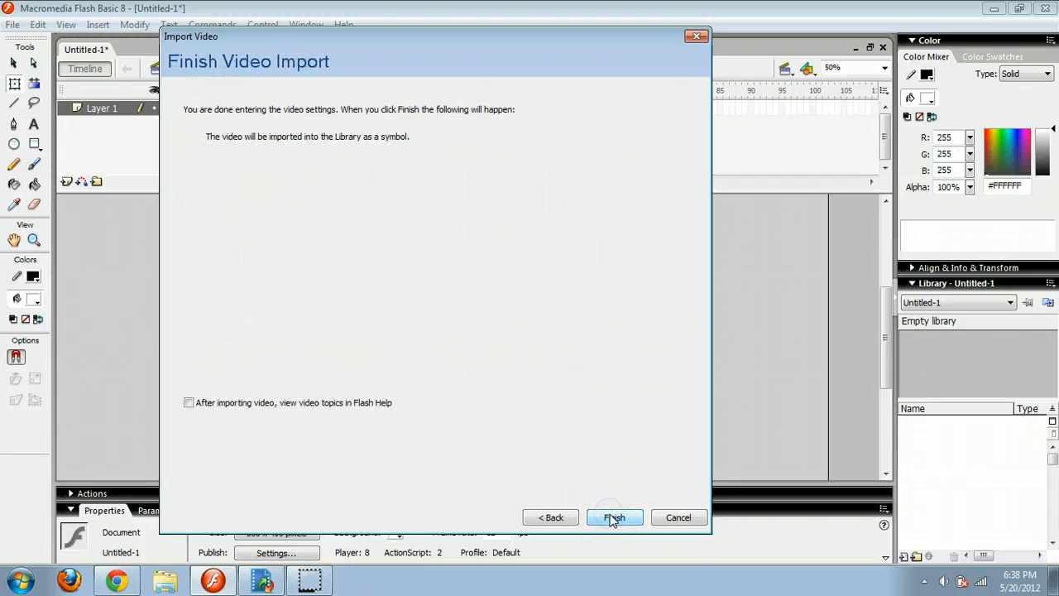
{"action": "left_click", "coordinate": [612, 518]}
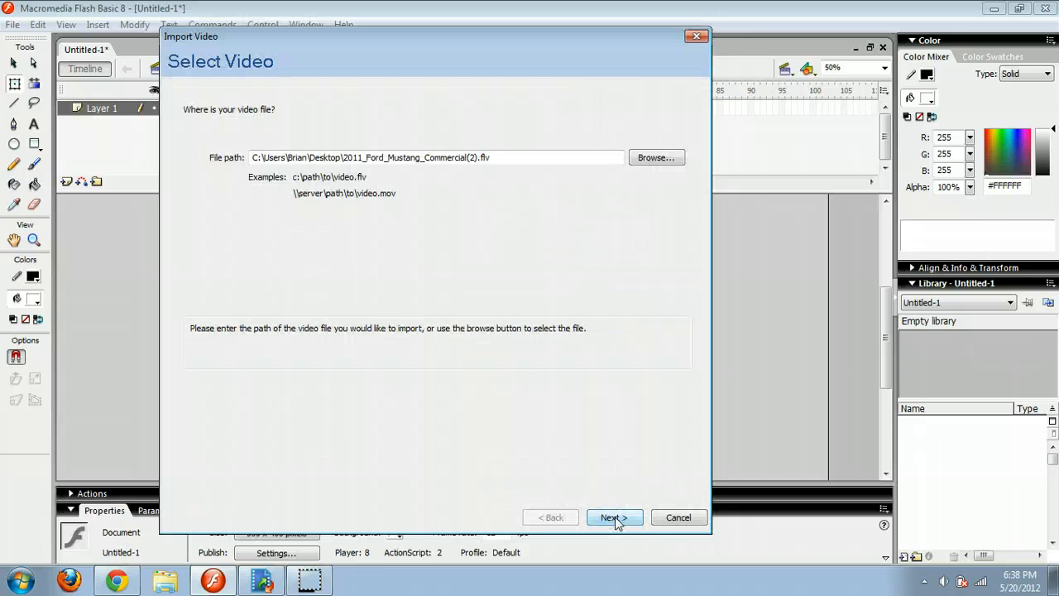
{"action": "left_click", "coordinate": [614, 517]}
{"action": "left_click", "coordinate": [615, 517]}
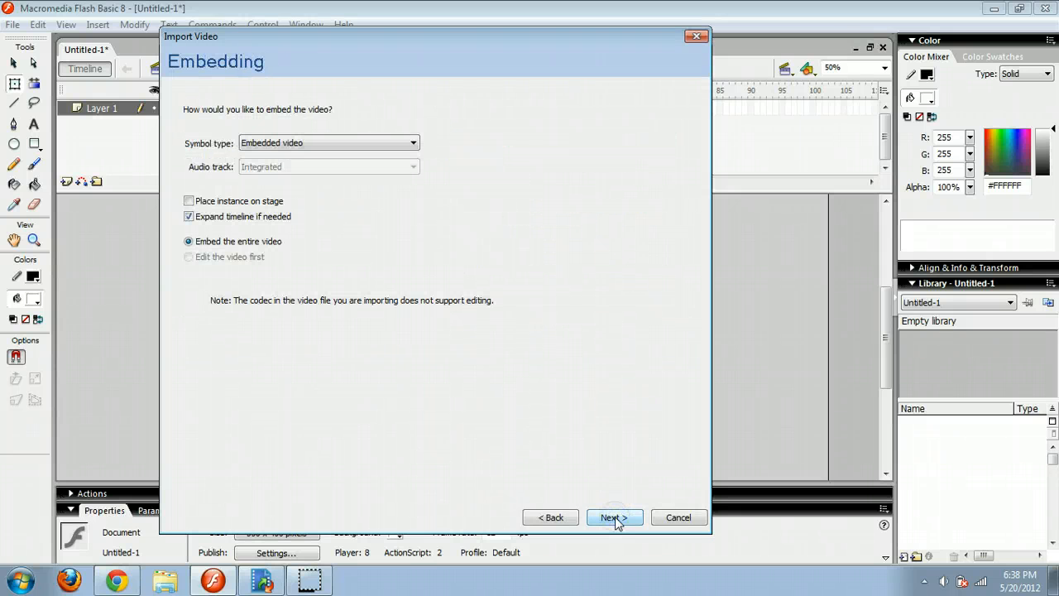
{"action": "left_click", "coordinate": [615, 517]}
{"action": "left_click", "coordinate": [615, 516]}
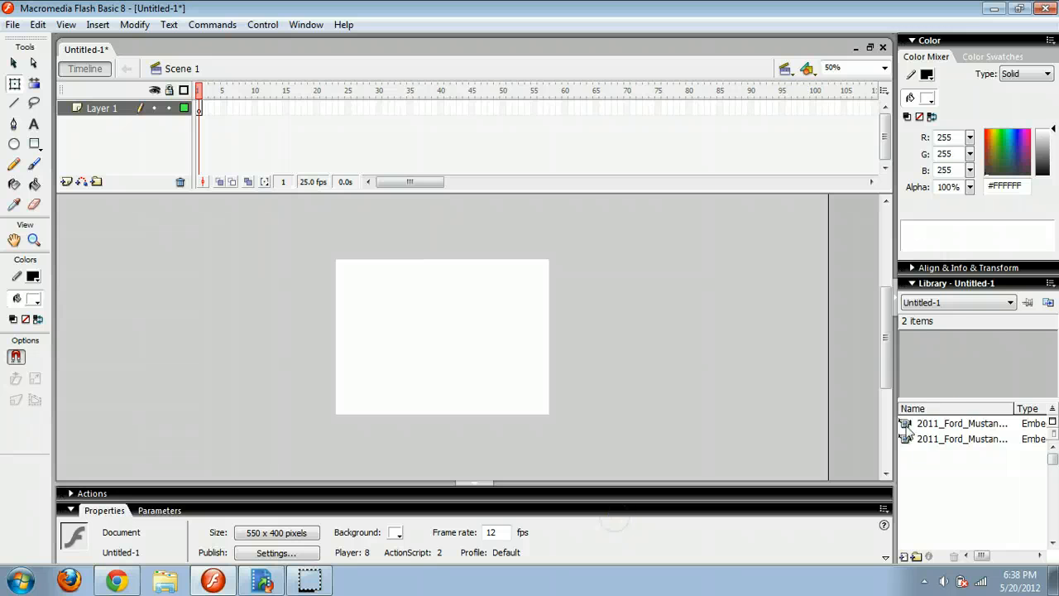
Place the first Mustang clip on the stage without inserting its required frames, and move it partly past the stage's right edge.
{"action": "left_click_drag", "start_coordinate": [906, 424], "coordinate": [483, 342]}
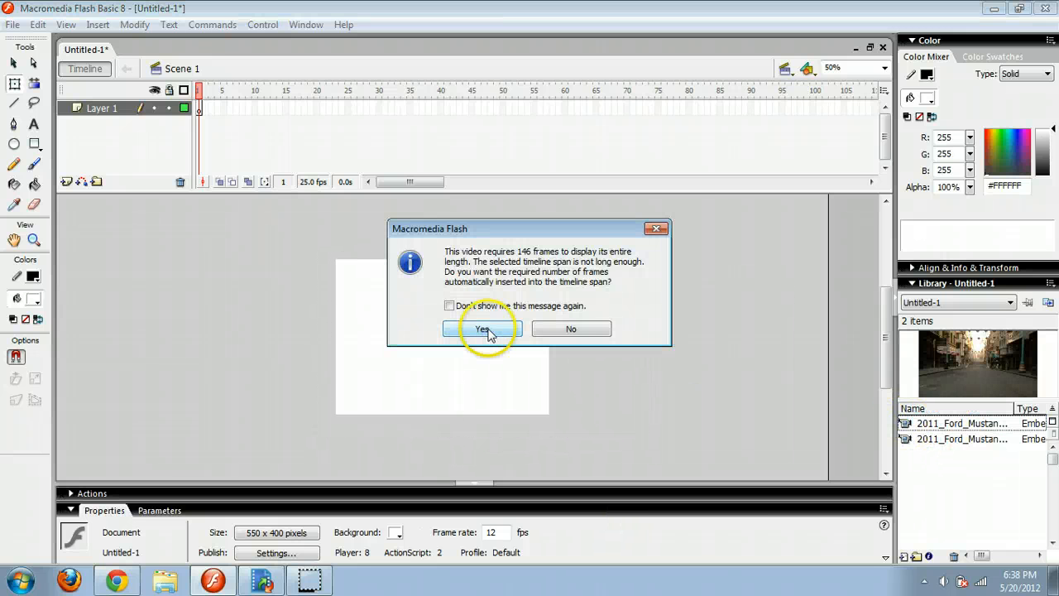
{"action": "left_click", "coordinate": [579, 329]}
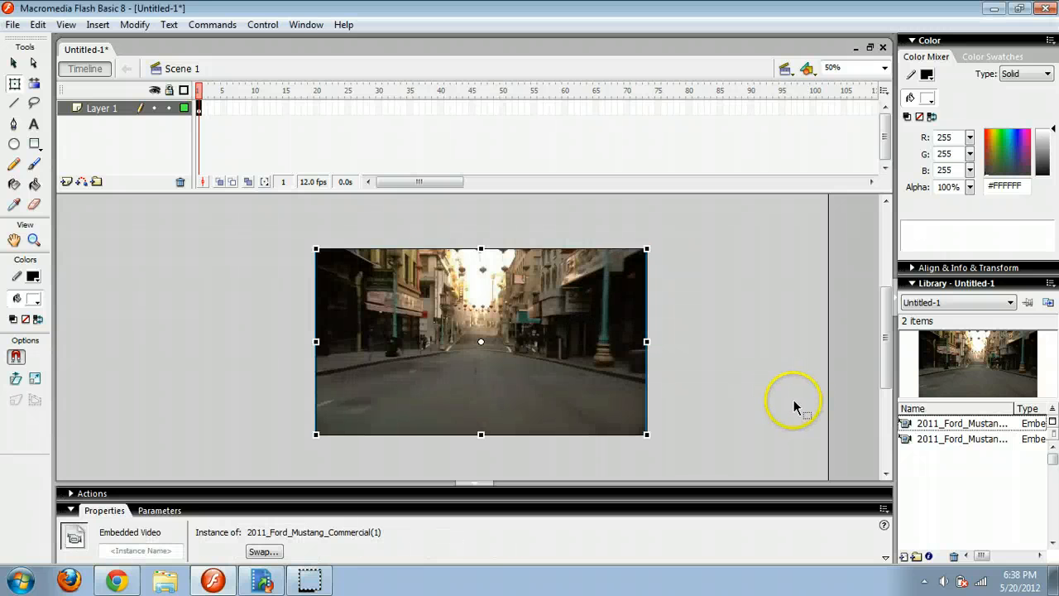
{"action": "left_click_drag", "start_coordinate": [534, 331], "coordinate": [188, 334]}
{"action": "left_click_drag", "start_coordinate": [185, 279], "coordinate": [542, 287]}
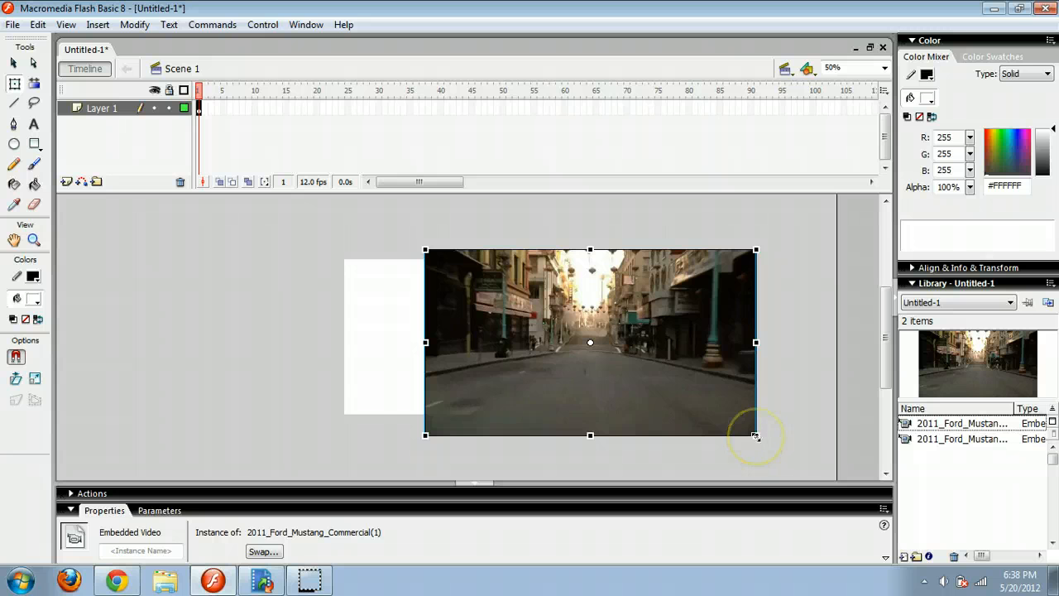
Try resizing the clip from its corners, undoing each attempt to restore its original size.
{"action": "left_click_drag", "start_coordinate": [755, 436], "coordinate": [727, 419]}
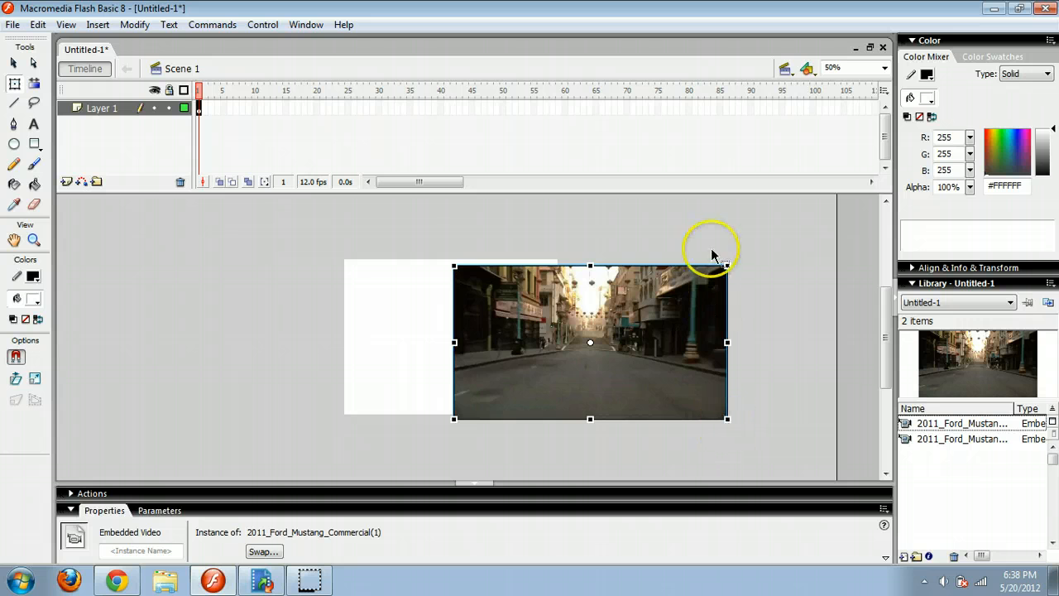
{"action": "left_click_drag", "start_coordinate": [725, 265], "coordinate": [635, 266]}
{"action": "key", "text": "ctrl+z"}
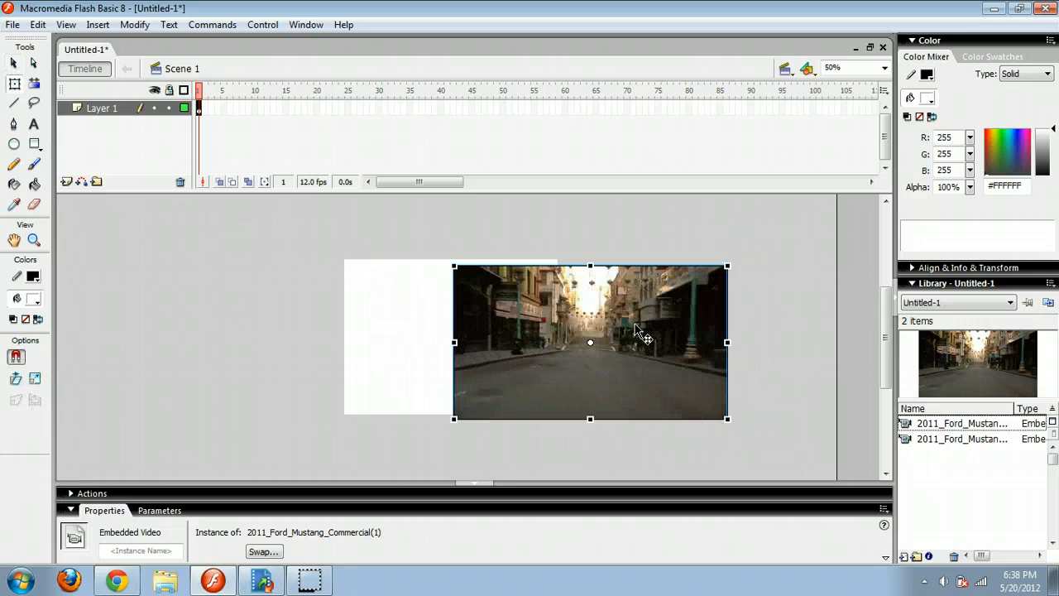
{"action": "key", "text": "ctrl+z"}
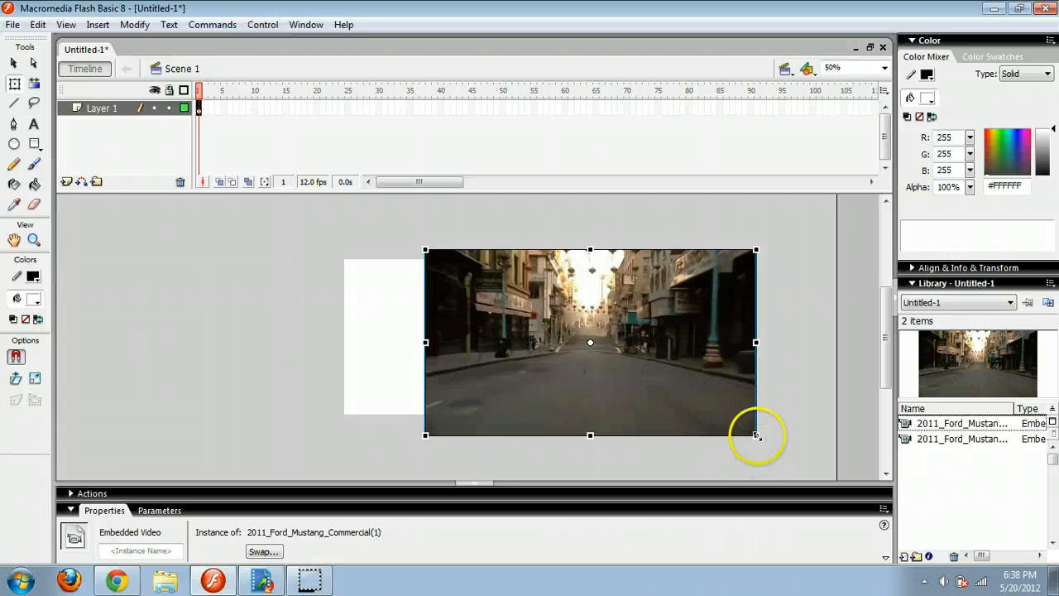
{"action": "left_click_drag", "start_coordinate": [757, 436], "coordinate": [708, 354]}
{"action": "left_click_drag", "start_coordinate": [662, 263], "coordinate": [662, 263]}
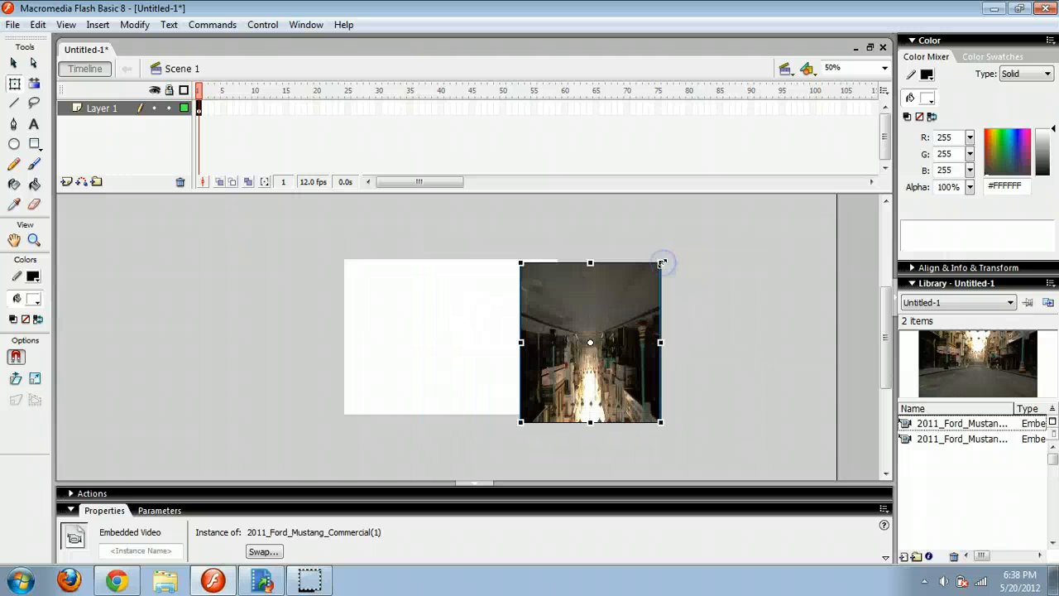
{"action": "key", "text": "ctrl+z"}
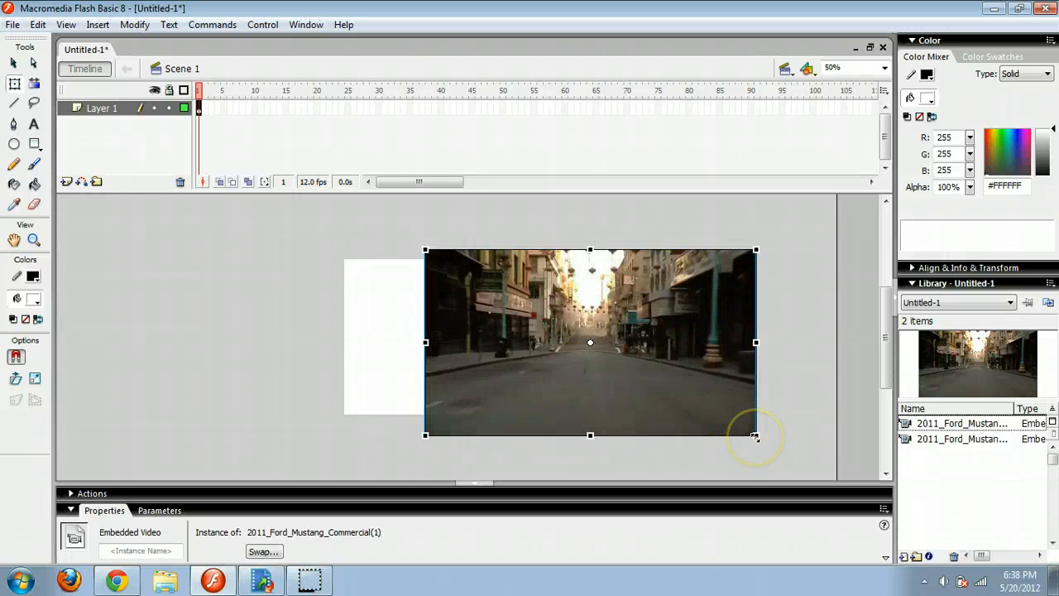
Scale the clip down proportionally to fit within the stage width, move it onto the white stage, and deselect it.
{"action": "left_click_drag", "start_coordinate": [755, 436], "coordinate": [710, 406]}
{"action": "left_click_drag", "start_coordinate": [650, 364], "coordinate": [506, 346]}
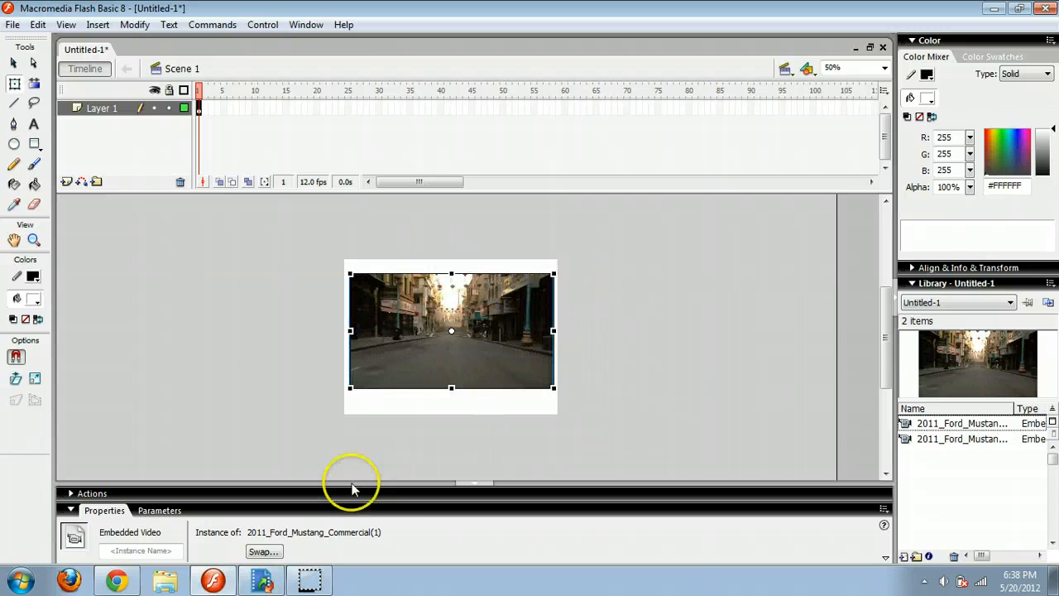
{"action": "left_click", "coordinate": [632, 392]}
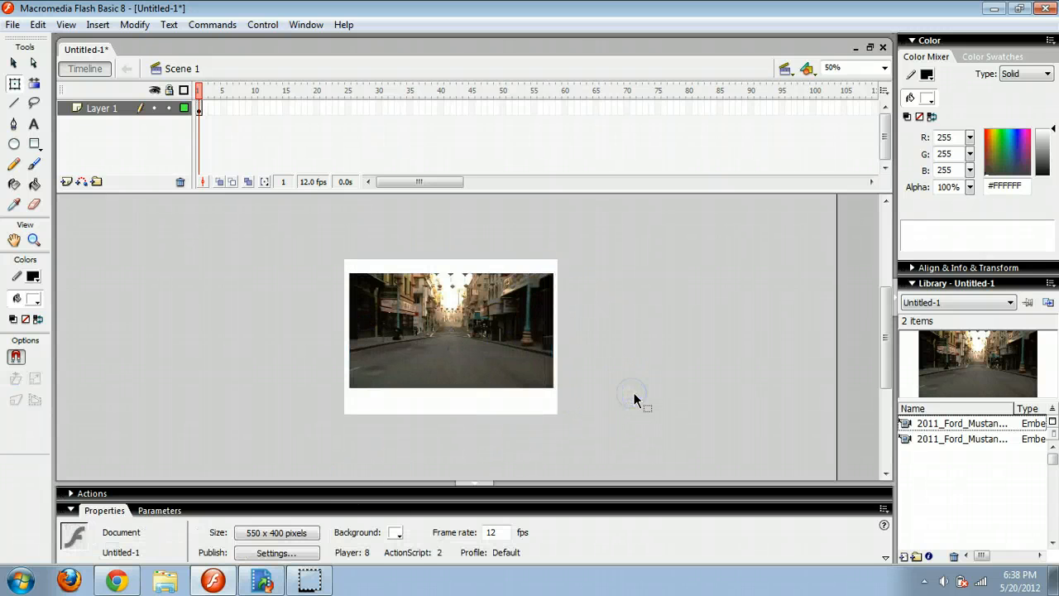
Set the document to 800 x 480 pixels with a frame rate of 25 fps and a black background.
{"action": "left_click", "coordinate": [265, 536]}
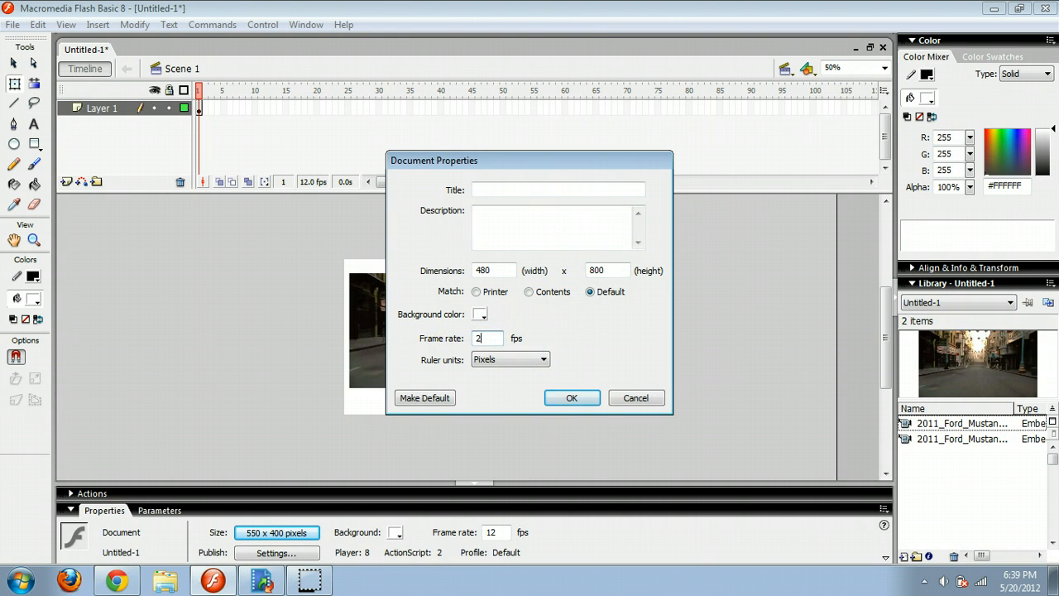
{"action": "left_click", "coordinate": [571, 399]}
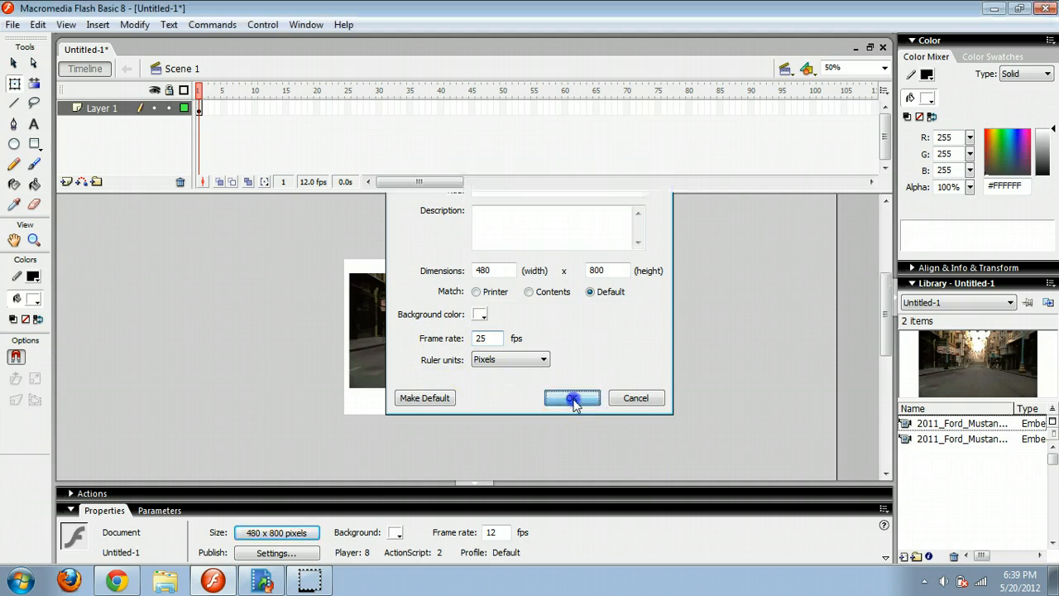
{"action": "left_click", "coordinate": [292, 532]}
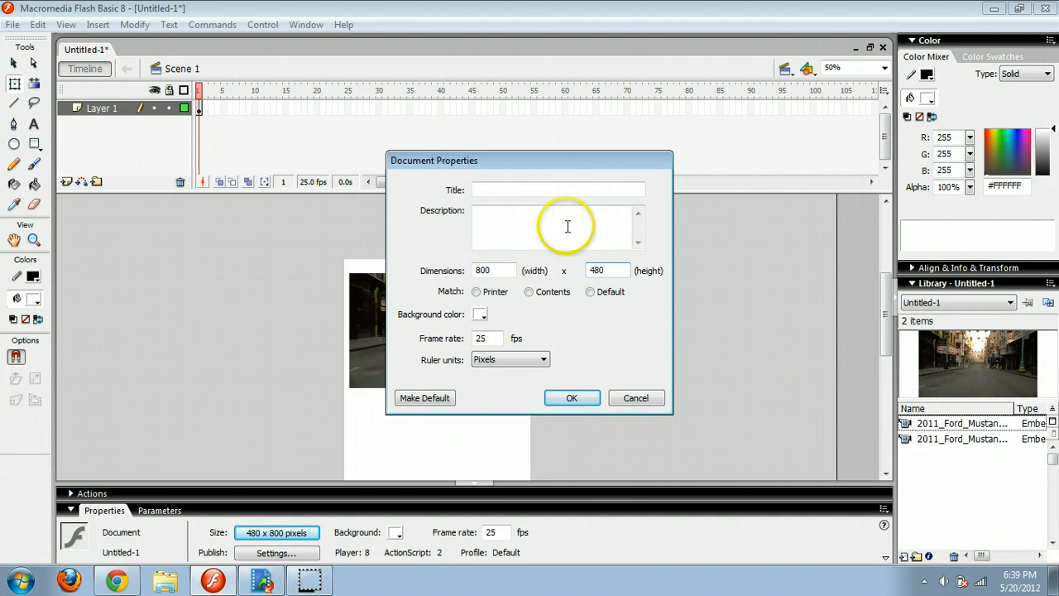
{"action": "left_click", "coordinate": [481, 315]}
{"action": "left_click", "coordinate": [492, 350]}
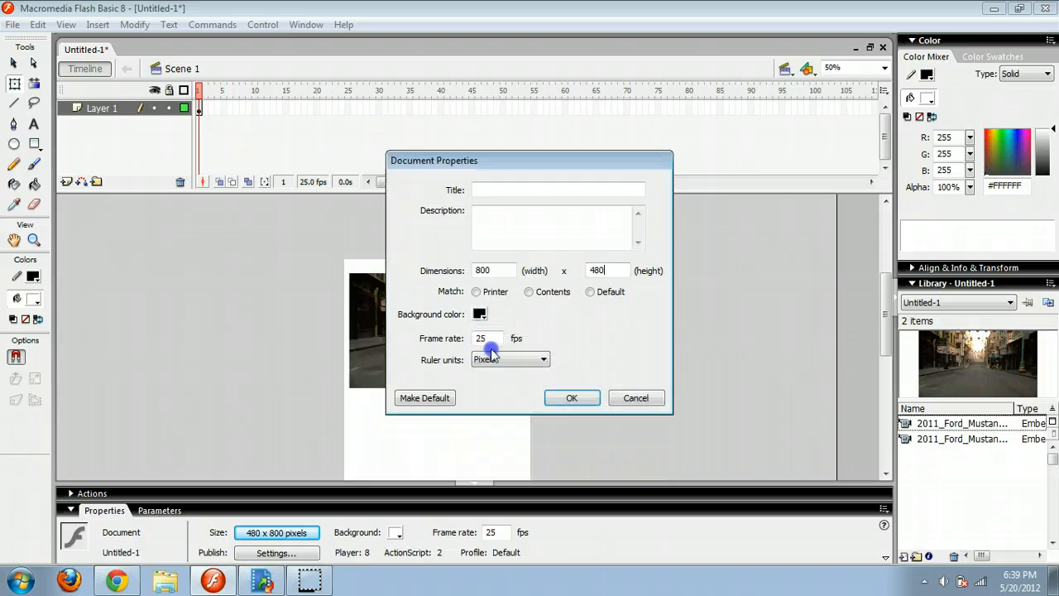
{"action": "left_click", "coordinate": [553, 392]}
Replace the scaled clip with a full-size instance of the first Mustang clip including all its required frames, and test the movie.
{"action": "left_click_drag", "start_coordinate": [506, 323], "coordinate": [362, 292]}
{"action": "key", "text": "Delete"}
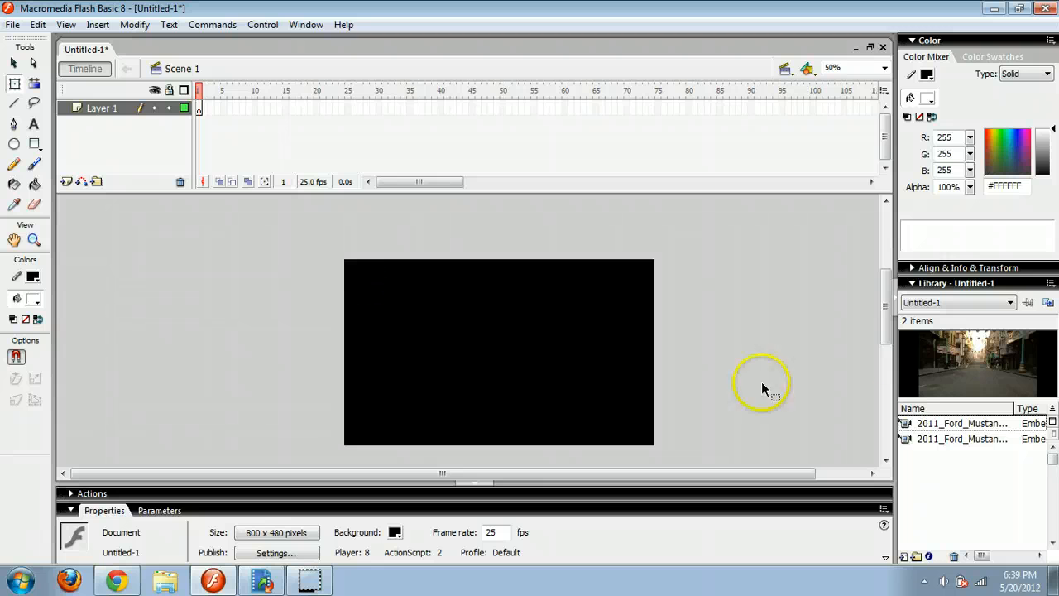
{"action": "left_click_drag", "start_coordinate": [912, 423], "coordinate": [498, 358]}
{"action": "left_click", "coordinate": [483, 330]}
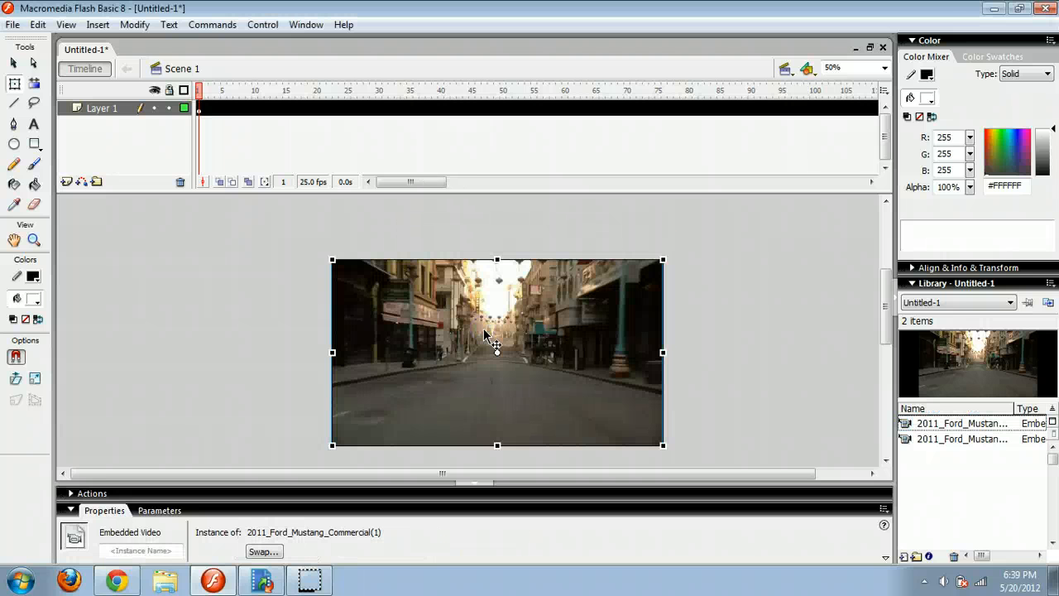
{"action": "key", "text": "ctrl+Return"}
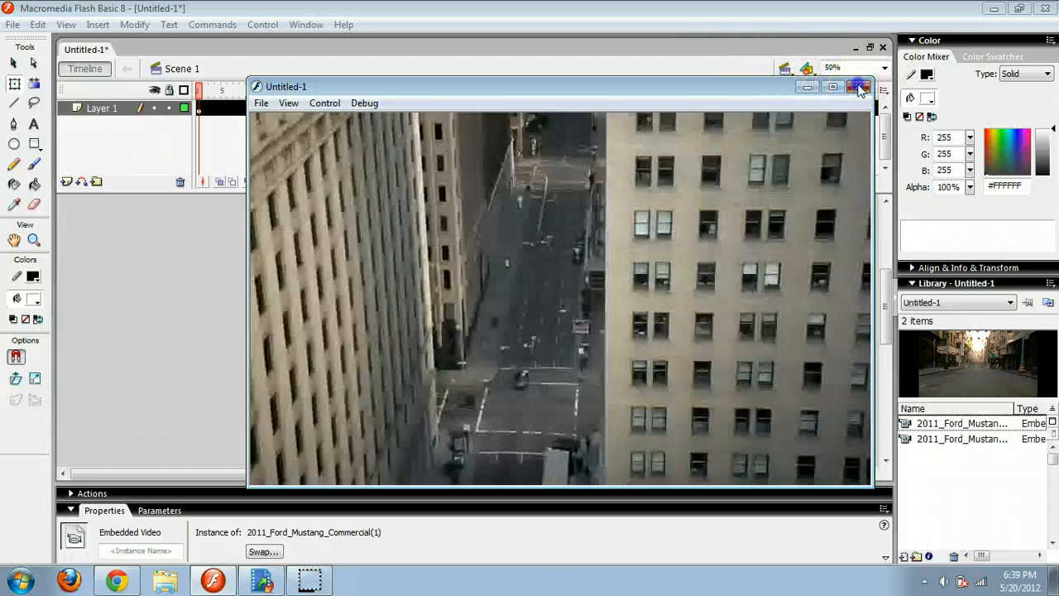
{"action": "left_click", "coordinate": [858, 87]}
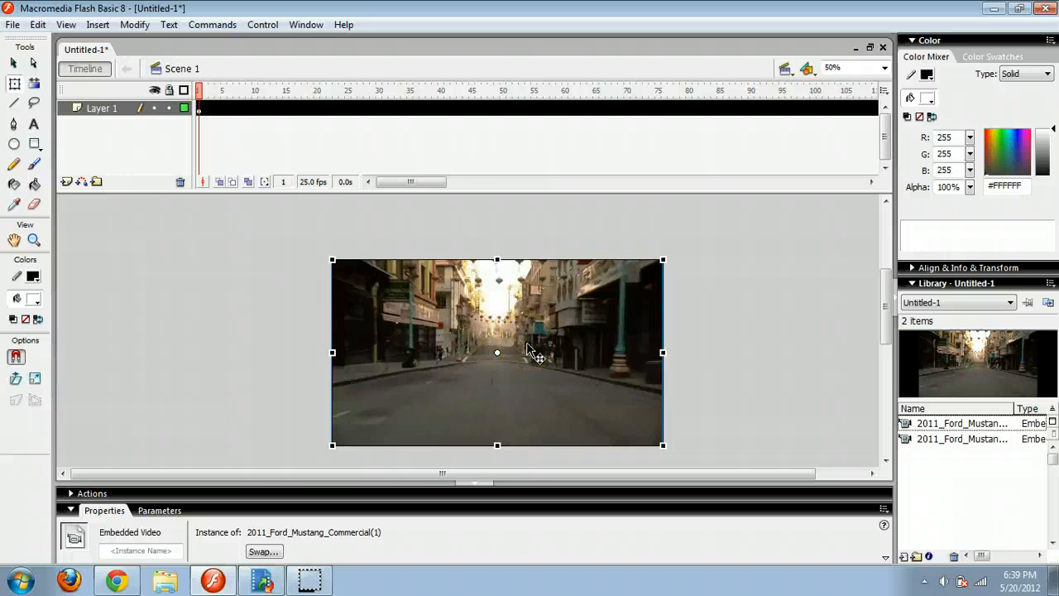
Insert a blank keyframe at frame 147 of Layer 1, directly after the first clip's last frame.
{"action": "left_click_drag", "start_coordinate": [406, 183], "coordinate": [477, 183]}
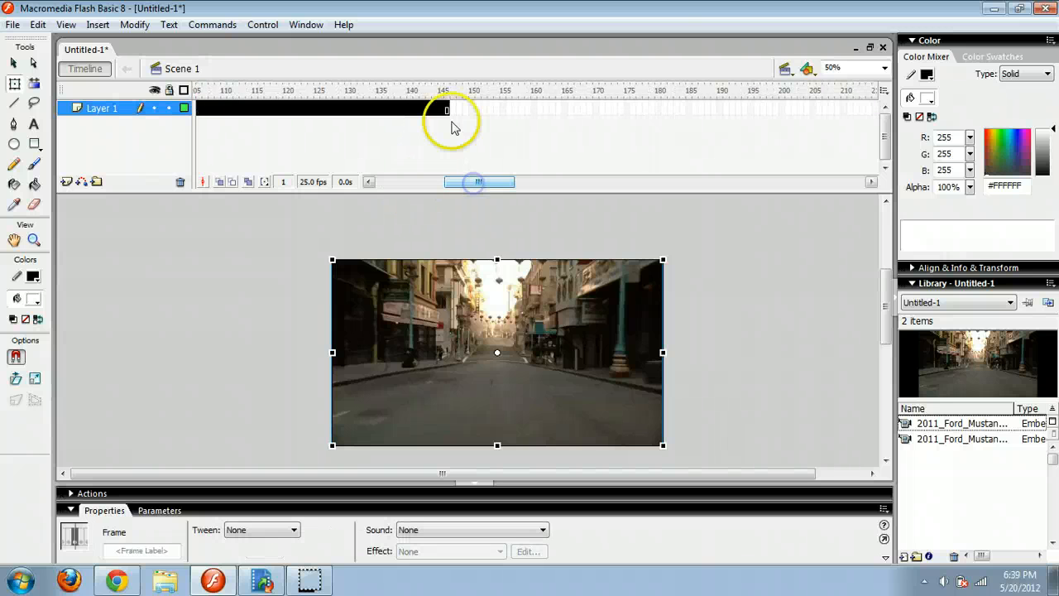
{"action": "left_click", "coordinate": [451, 111]}
{"action": "left_click", "coordinate": [450, 107]}
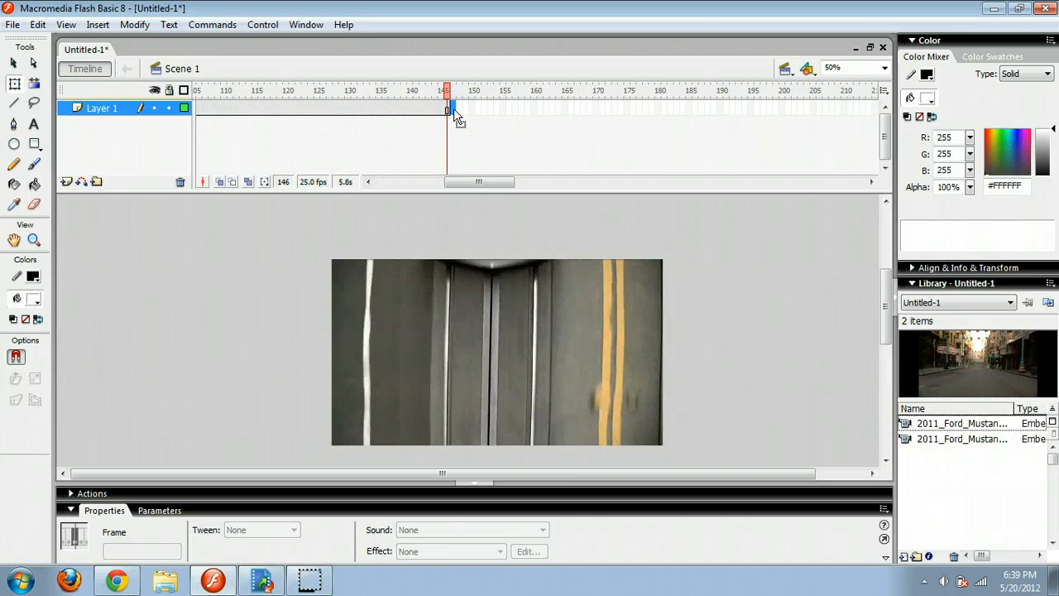
{"action": "left_click_drag", "start_coordinate": [453, 109], "coordinate": [453, 110]}
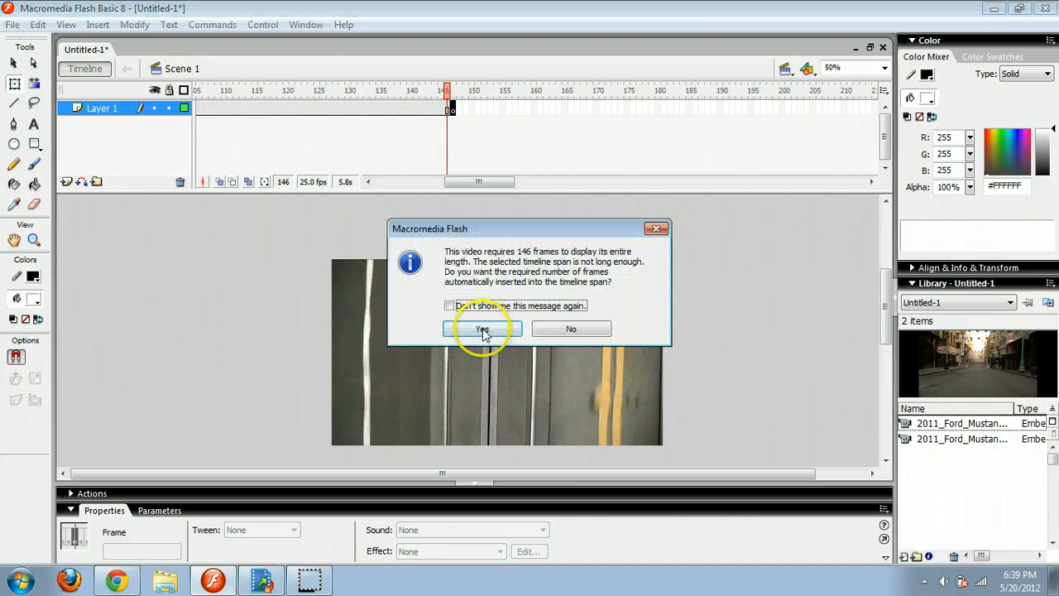
Place the first Mustang clip at frame 147 with its required frames inserted, and delete it from the stage.
{"action": "left_click", "coordinate": [465, 331]}
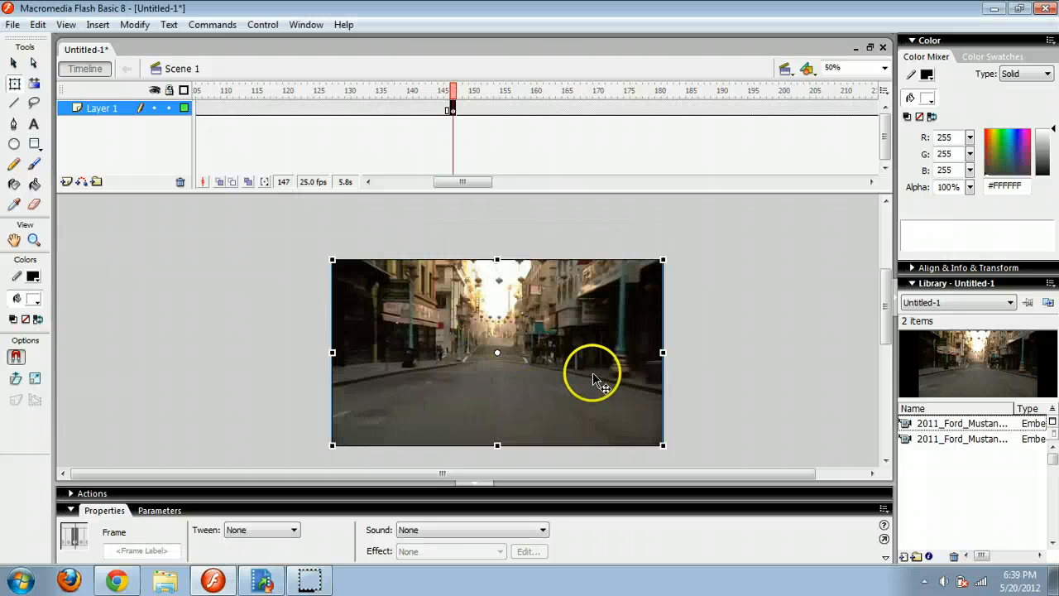
{"action": "key", "text": "Delete"}
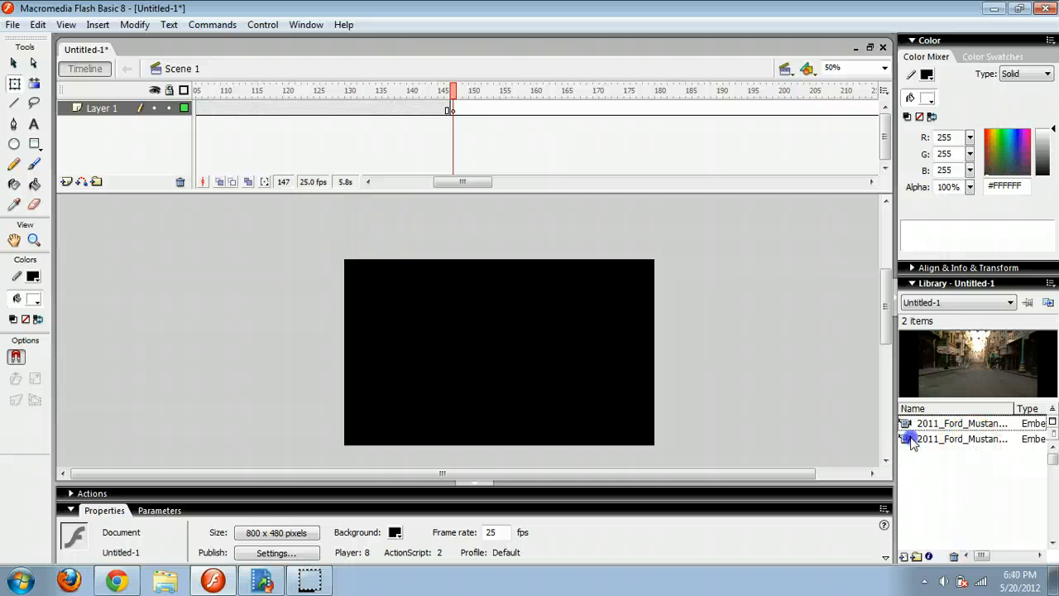
Place the second Mustang clip at frame 147 with its required frames inserted, and scrub the timeline to preview it.
{"action": "left_click_drag", "start_coordinate": [907, 438], "coordinate": [496, 354]}
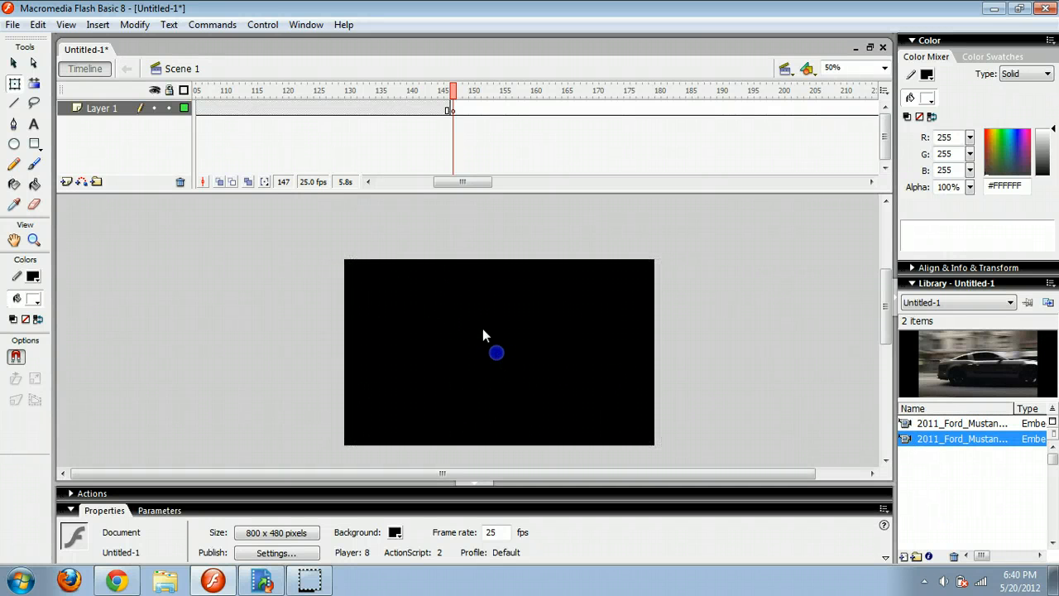
{"action": "left_click", "coordinate": [484, 330]}
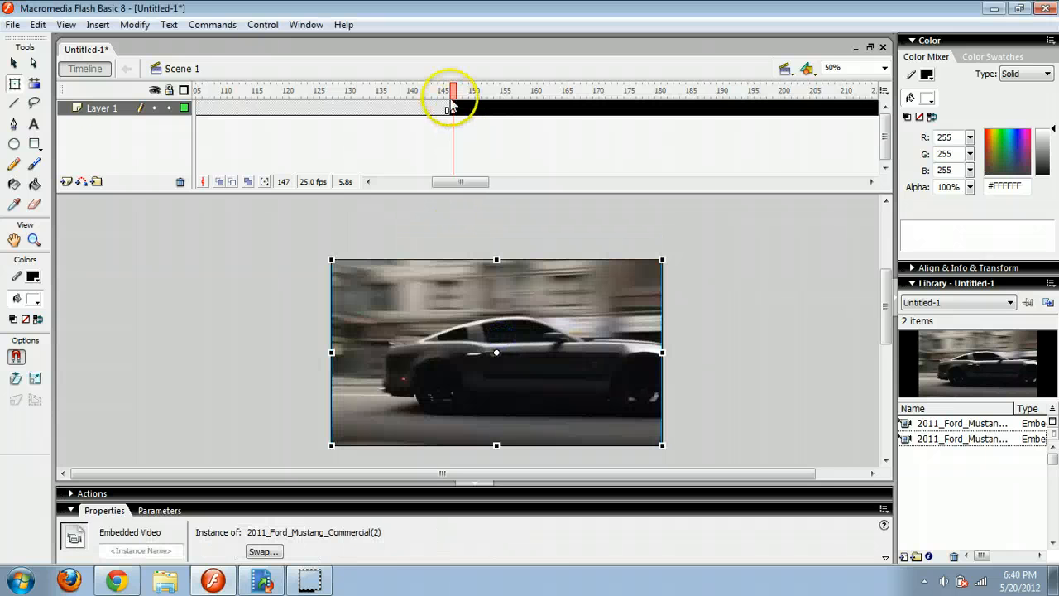
{"action": "left_click", "coordinate": [449, 91]}
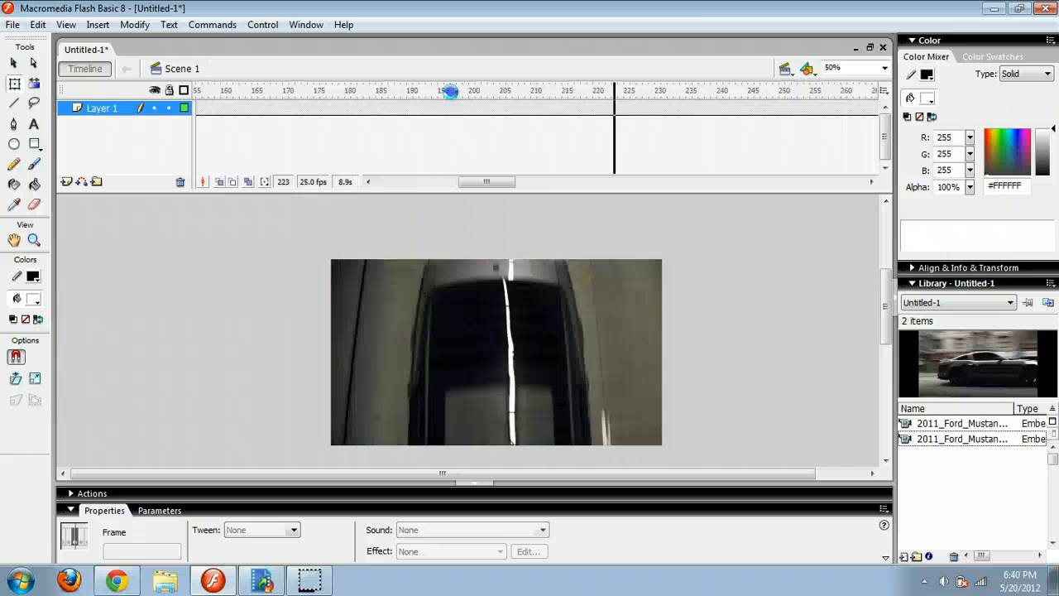
{"action": "left_click", "coordinate": [477, 88]}
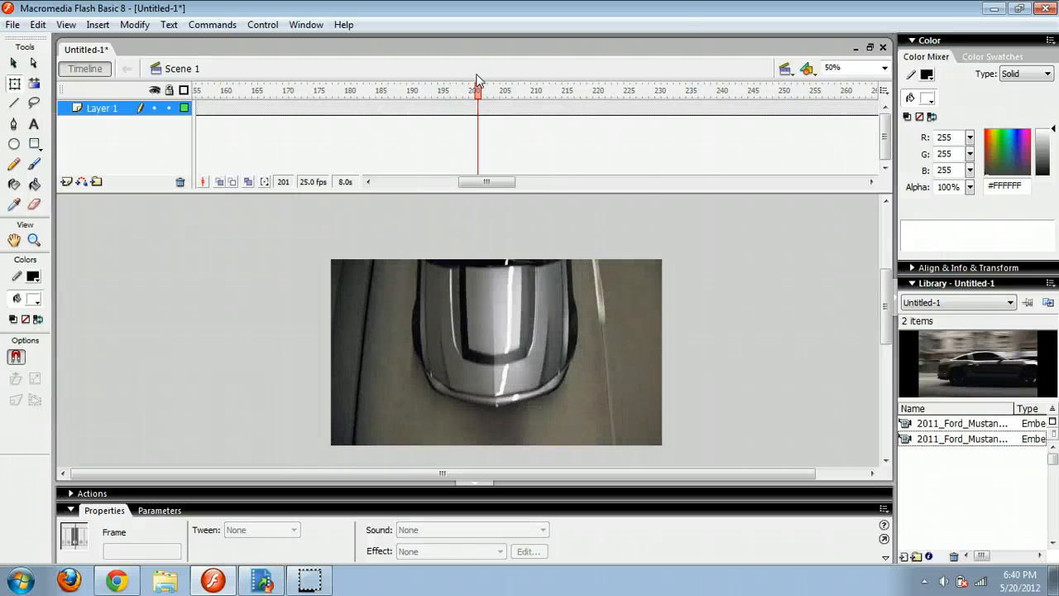
Undo the second clip's placement at frame 147, and redo the undone edits.
{"action": "key", "text": "ctrl+z"}
{"action": "key", "text": "ctrl+z"}
{"action": "key", "text": "ctrl+z"}
{"action": "key", "text": "ctrl+z"}
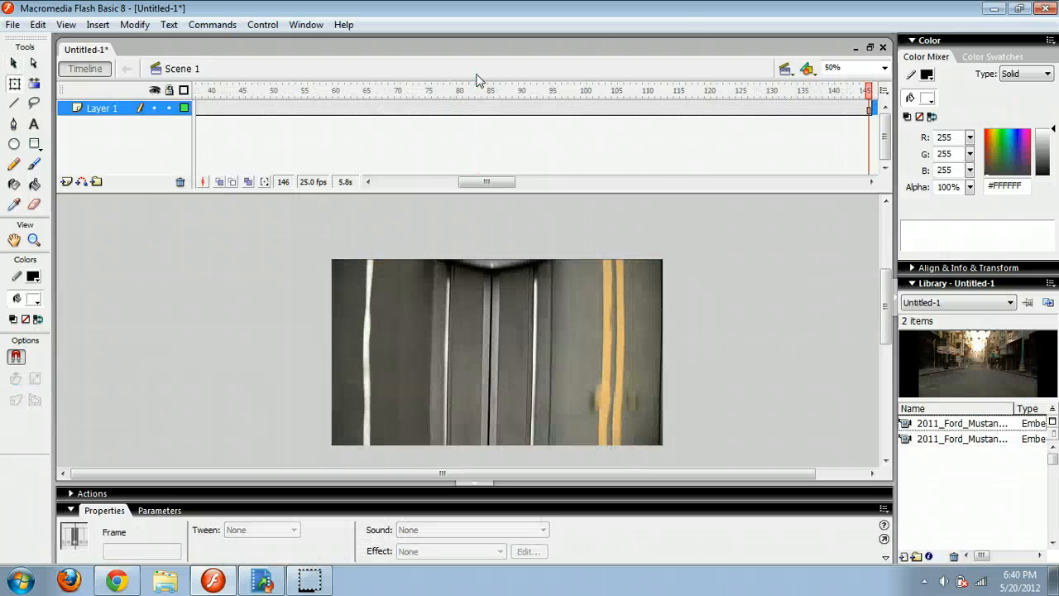
{"action": "key", "text": "ctrl+y"}
{"action": "key", "text": "ctrl+y"}
{"action": "key", "text": "ctrl+y"}
{"action": "key", "text": "ctrl+y"}
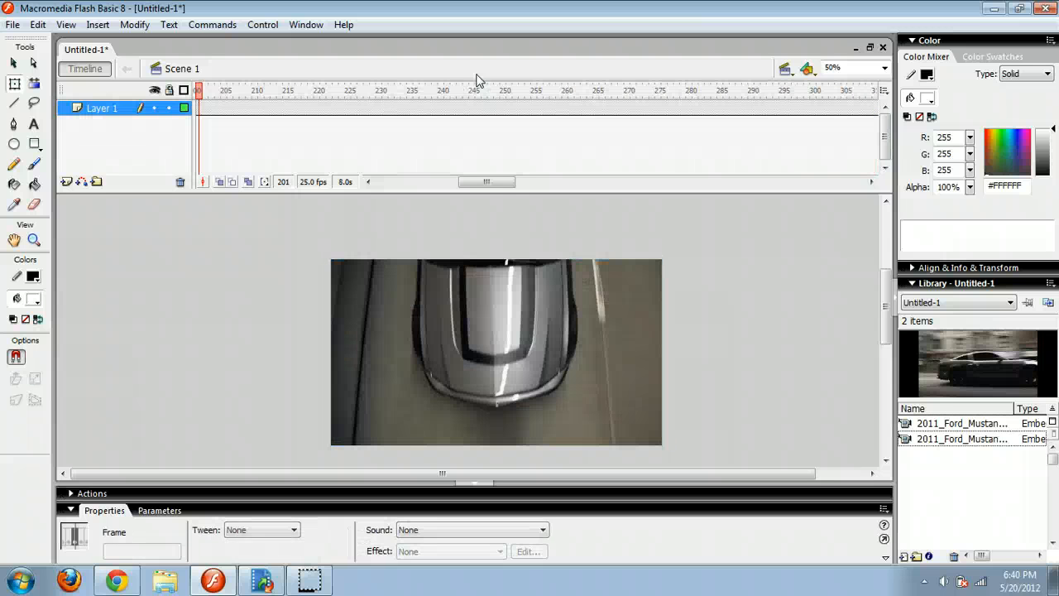
Delete the second clip from the stage and replace Layer 1 with a new empty layer.
{"action": "left_click", "coordinate": [466, 289]}
{"action": "key", "text": "Delete"}
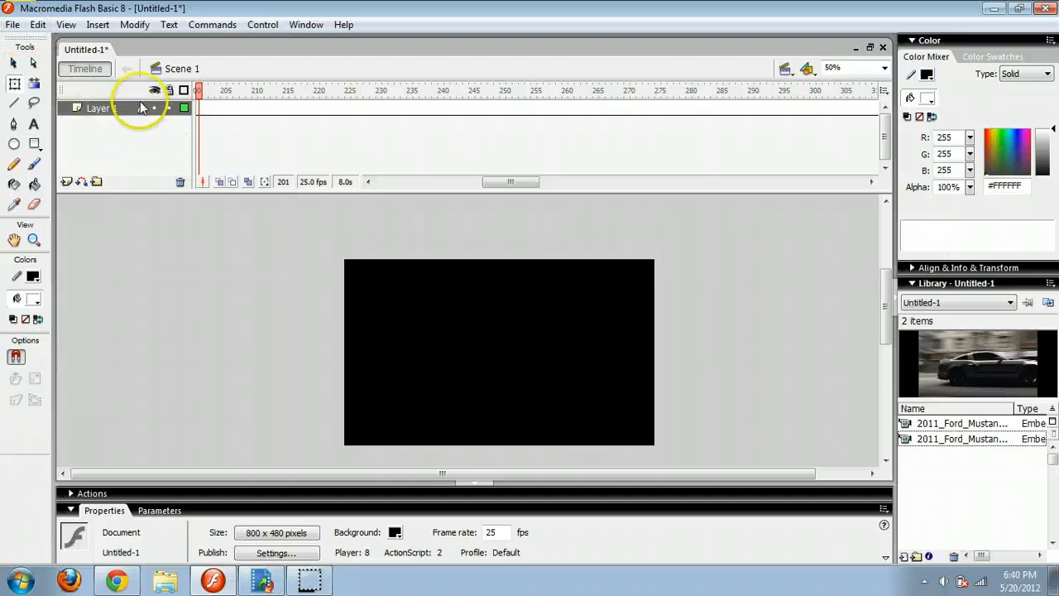
{"action": "left_click", "coordinate": [66, 182]}
{"action": "left_click", "coordinate": [95, 126]}
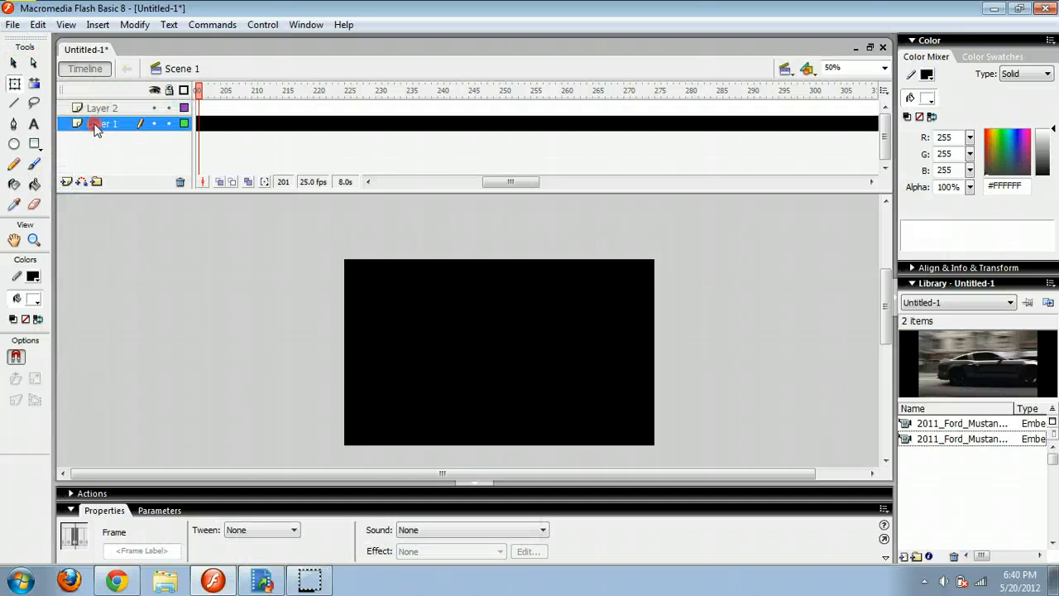
{"action": "right_click", "coordinate": [95, 126]}
{"action": "left_click", "coordinate": [196, 209]}
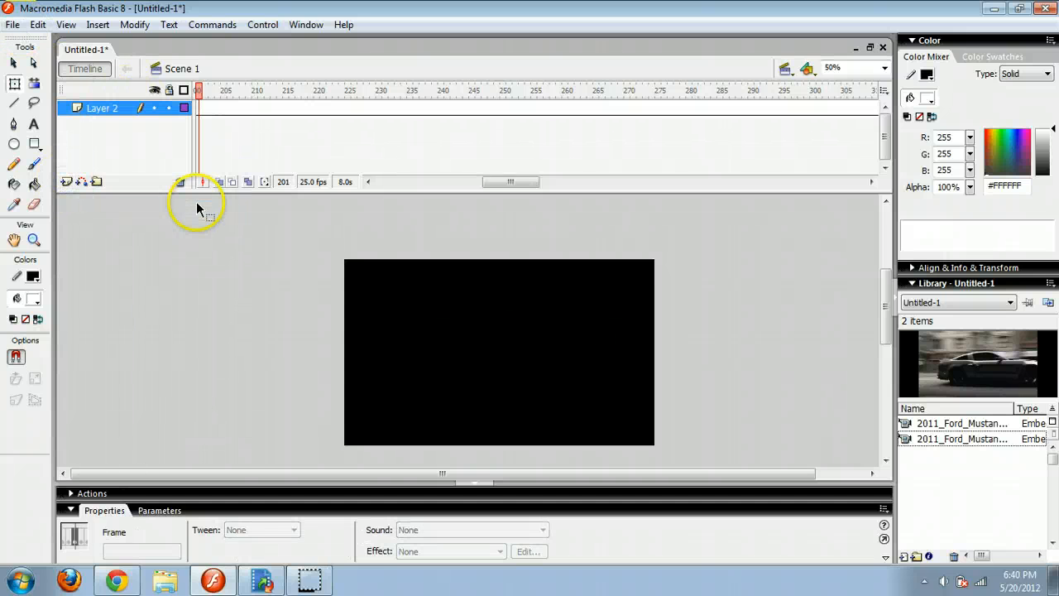
Place the first Mustang clip on the stage at frame 1 of Layer 2.
{"action": "left_click_drag", "start_coordinate": [507, 182], "coordinate": [403, 183]}
{"action": "left_click", "coordinate": [201, 110]}
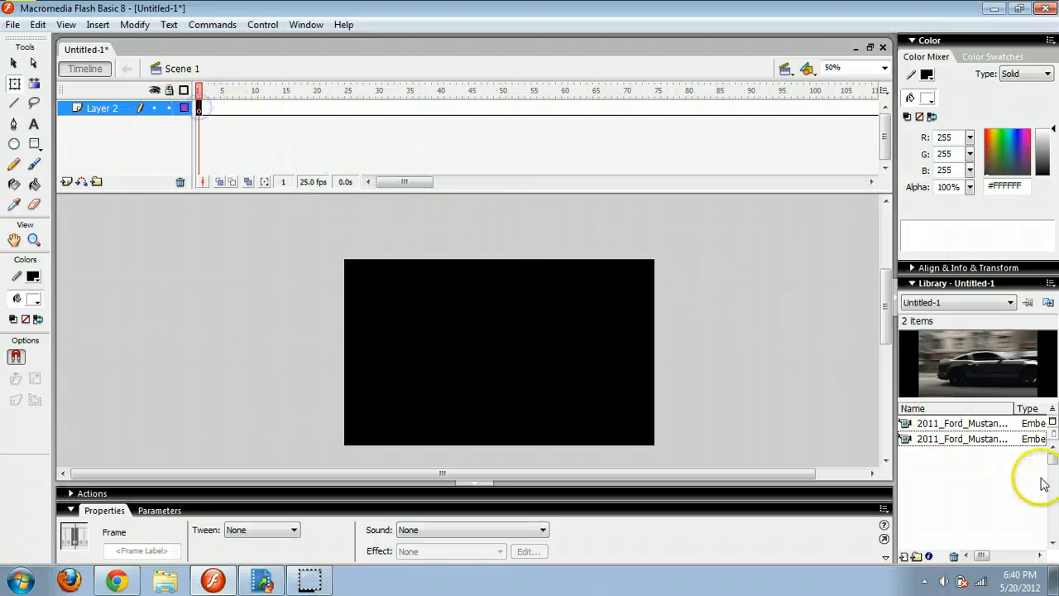
{"action": "left_click_drag", "start_coordinate": [960, 423], "coordinate": [526, 329]}
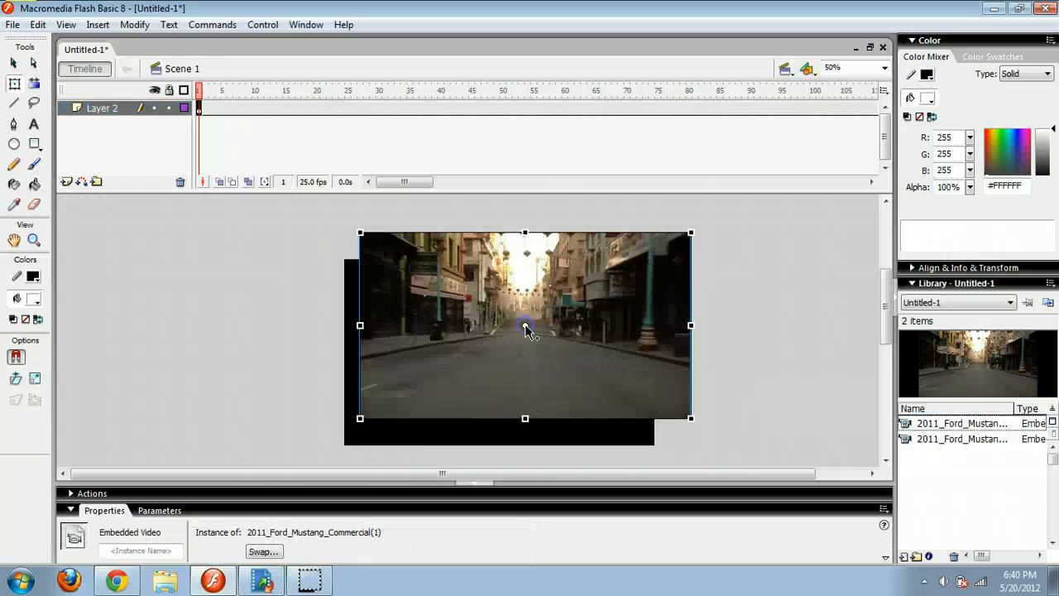
Scale the clip down to about half its size and move it just outside the stage's upper left edge.
{"action": "left_click", "coordinate": [670, 242]}
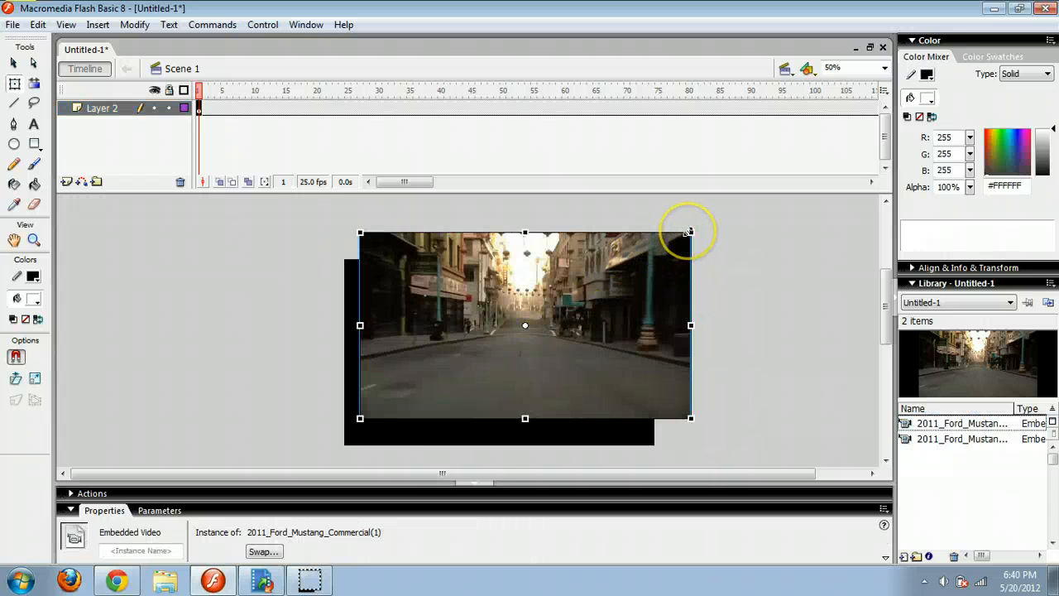
{"action": "left_click_drag", "start_coordinate": [689, 231], "coordinate": [613, 275]}
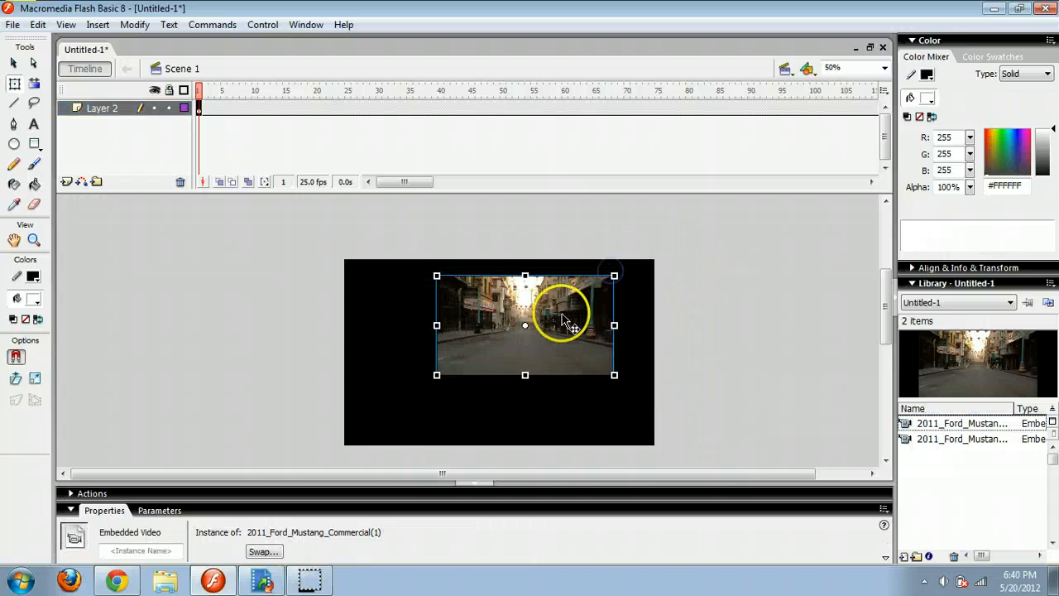
{"action": "left_click_drag", "start_coordinate": [560, 317], "coordinate": [472, 316]}
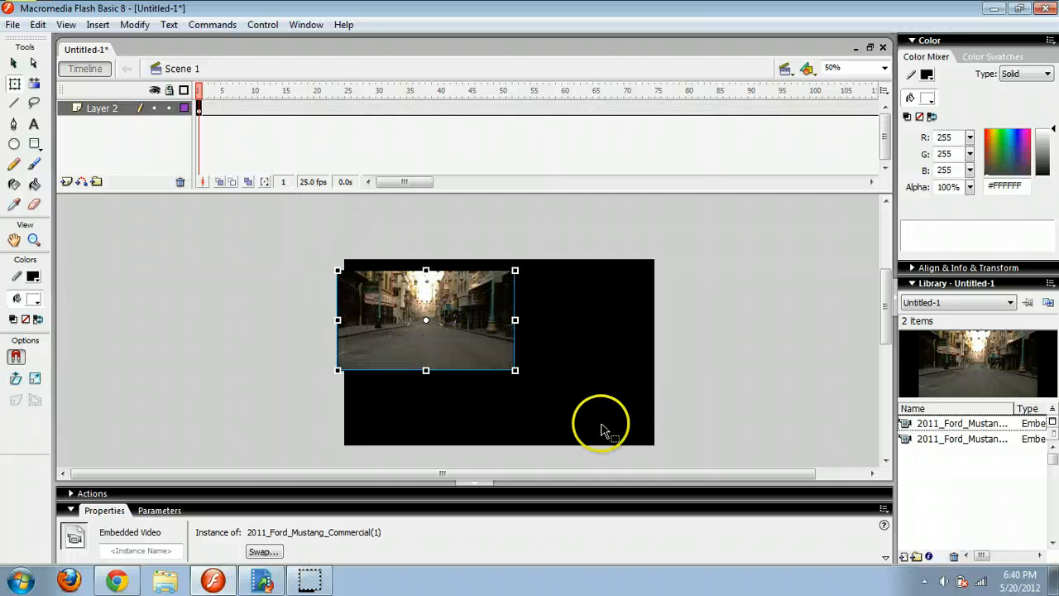
{"action": "left_click_drag", "start_coordinate": [477, 342], "coordinate": [327, 341]}
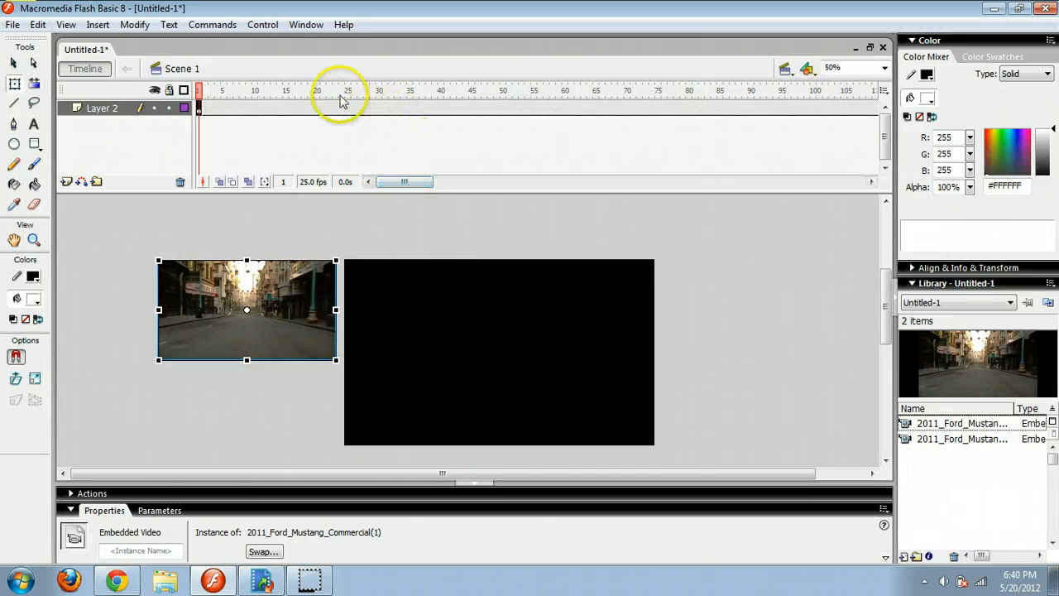
Insert a keyframe at frame 55 and move the clip there to the upper right area of the stage.
{"action": "left_click", "coordinate": [534, 109]}
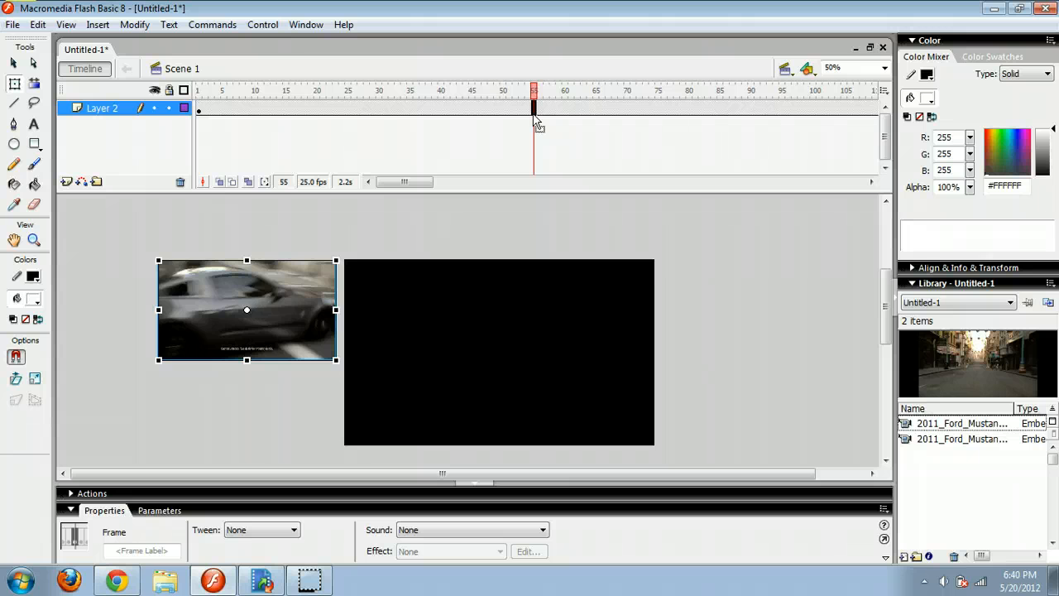
{"action": "key", "text": "F6"}
{"action": "left_click", "coordinate": [214, 318]}
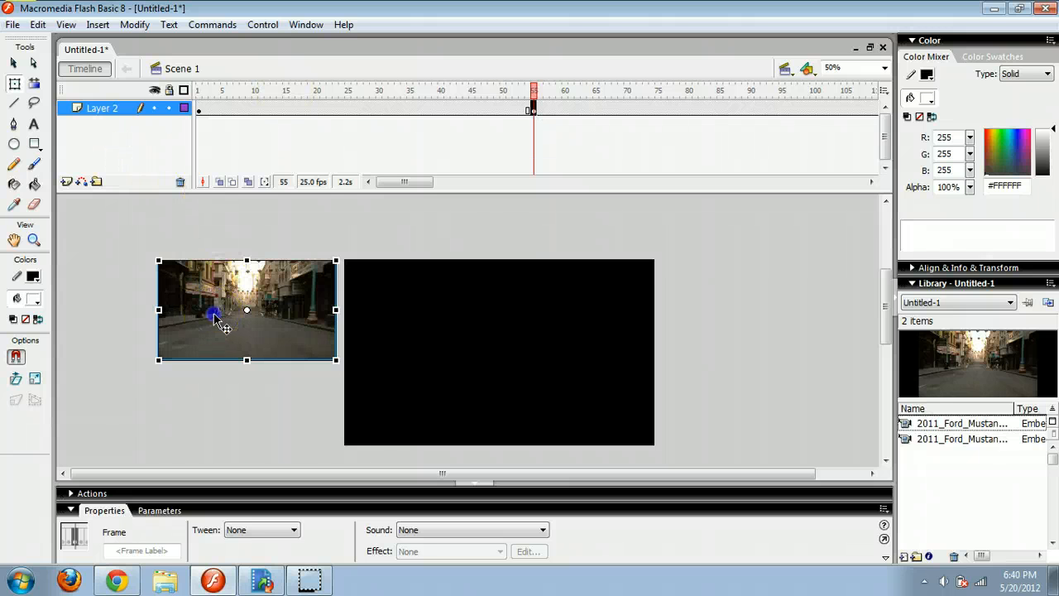
{"action": "left_click_drag", "start_coordinate": [214, 318], "coordinate": [514, 330]}
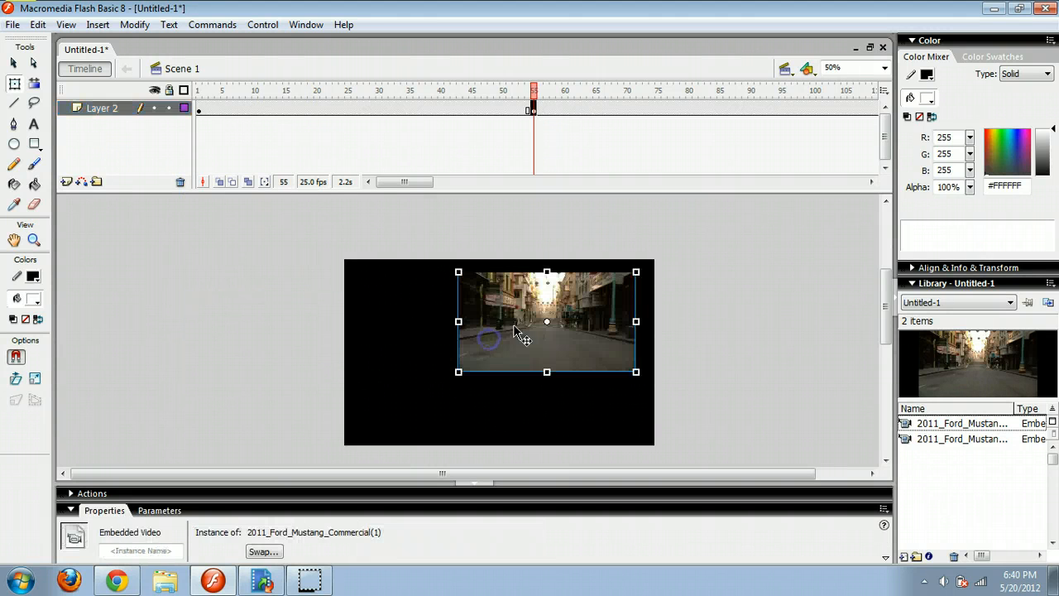
Create a motion tween between the keyframes at frames 1 and 55, accept inserting the required frames, and preview the motion.
{"action": "right_click", "coordinate": [301, 109]}
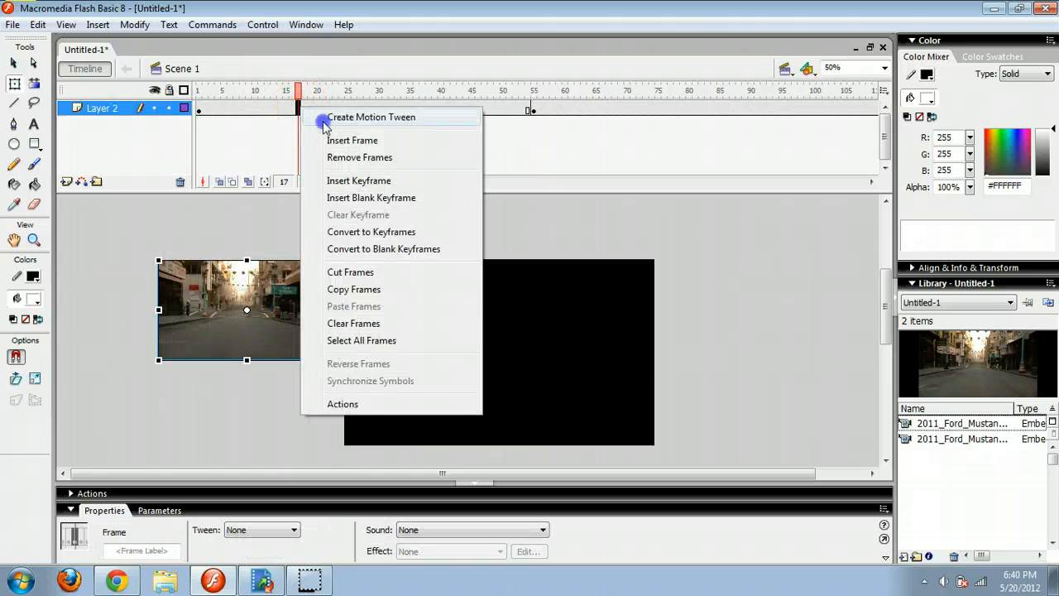
{"action": "left_click", "coordinate": [323, 122]}
{"action": "left_click", "coordinate": [458, 325]}
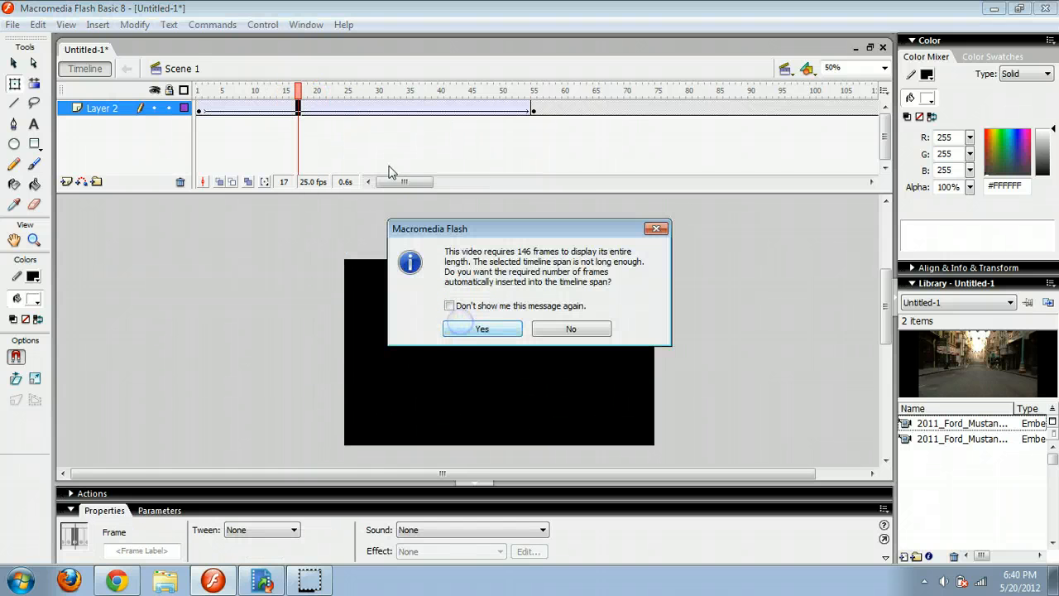
{"action": "left_click", "coordinate": [472, 331]}
{"action": "left_click", "coordinate": [299, 99]}
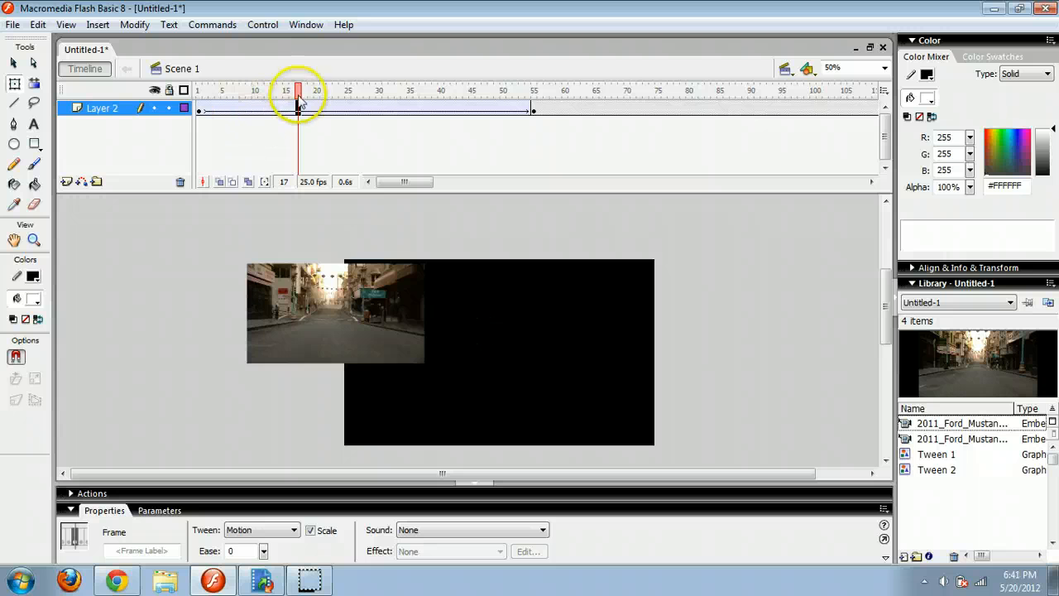
{"action": "key", "text": "Return"}
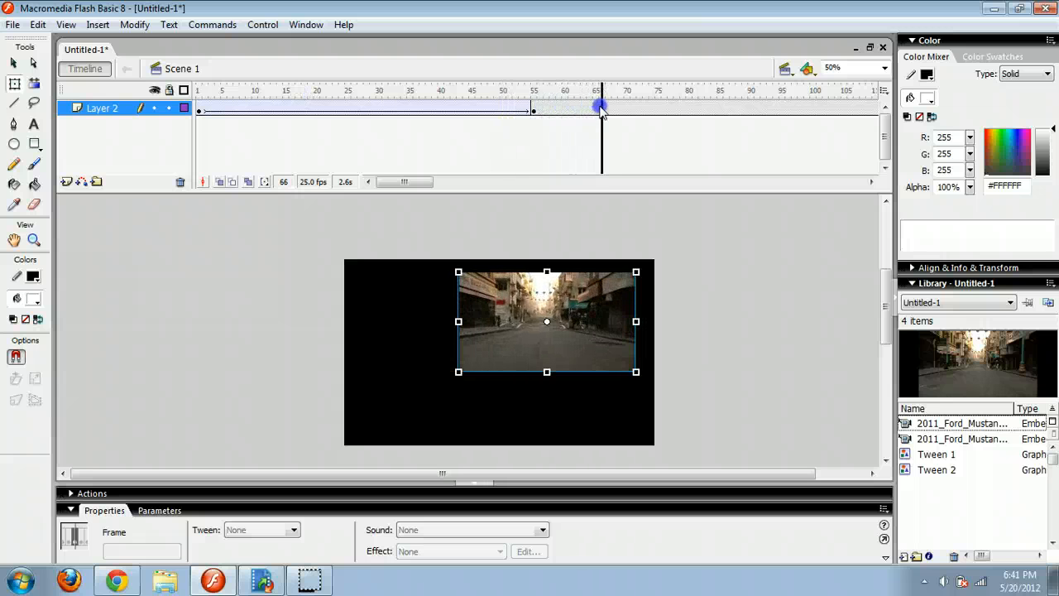
{"action": "left_click_drag", "start_coordinate": [600, 108], "coordinate": [534, 106]}
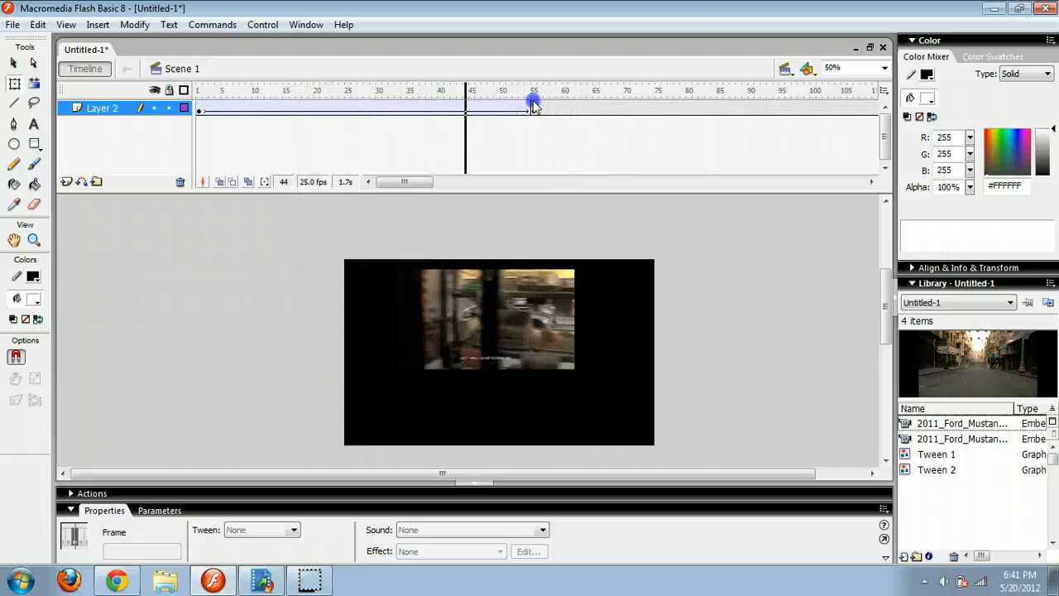
{"action": "left_click", "coordinate": [534, 106]}
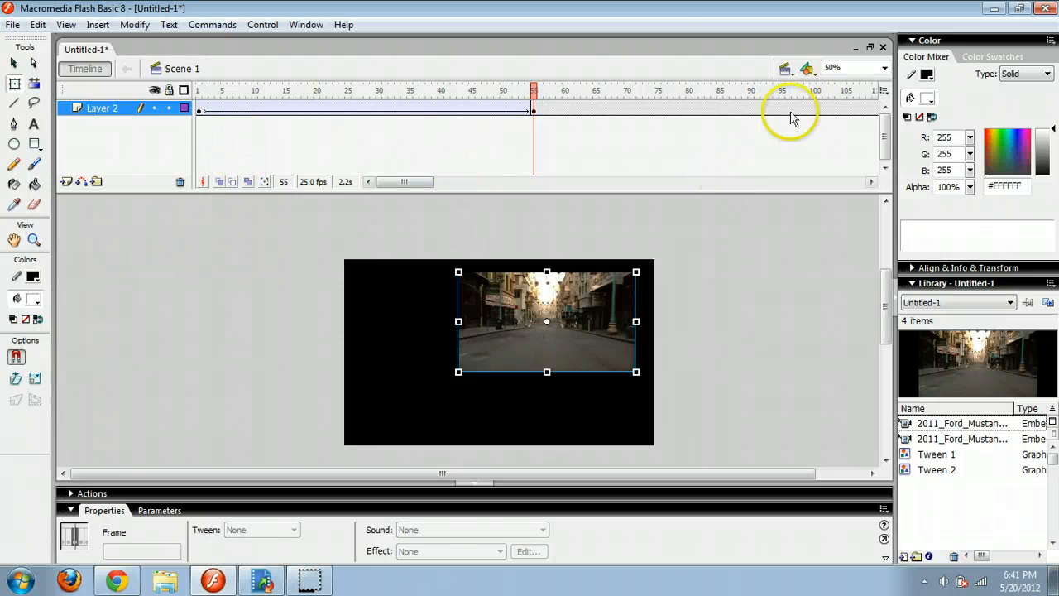
Switch the timeline to the Small frame view and move the tween's end keyframe from frame 55 to frame 142.
{"action": "left_click", "coordinate": [884, 91]}
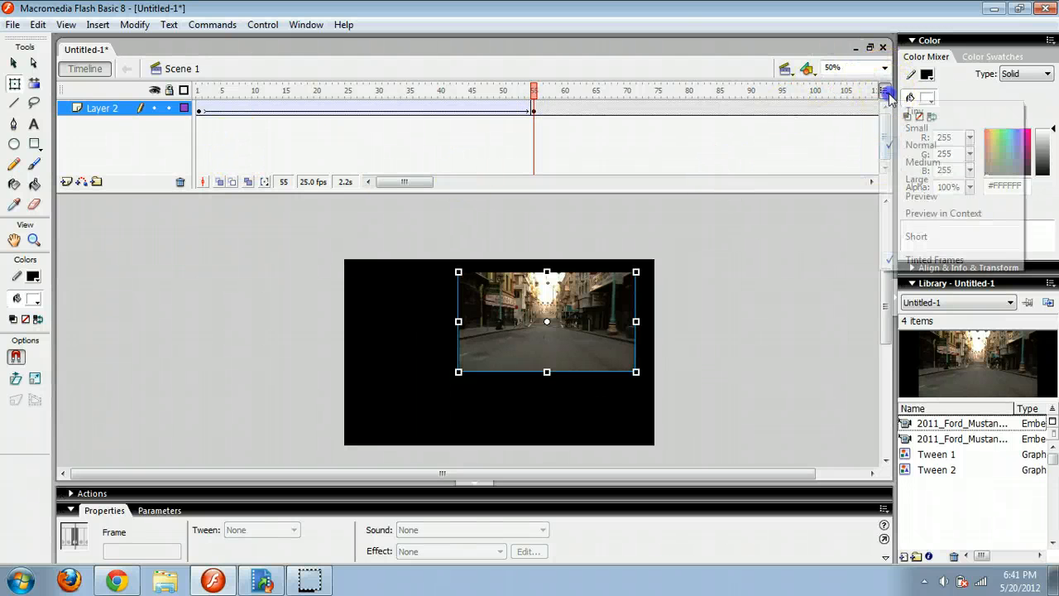
{"action": "left_click", "coordinate": [915, 128]}
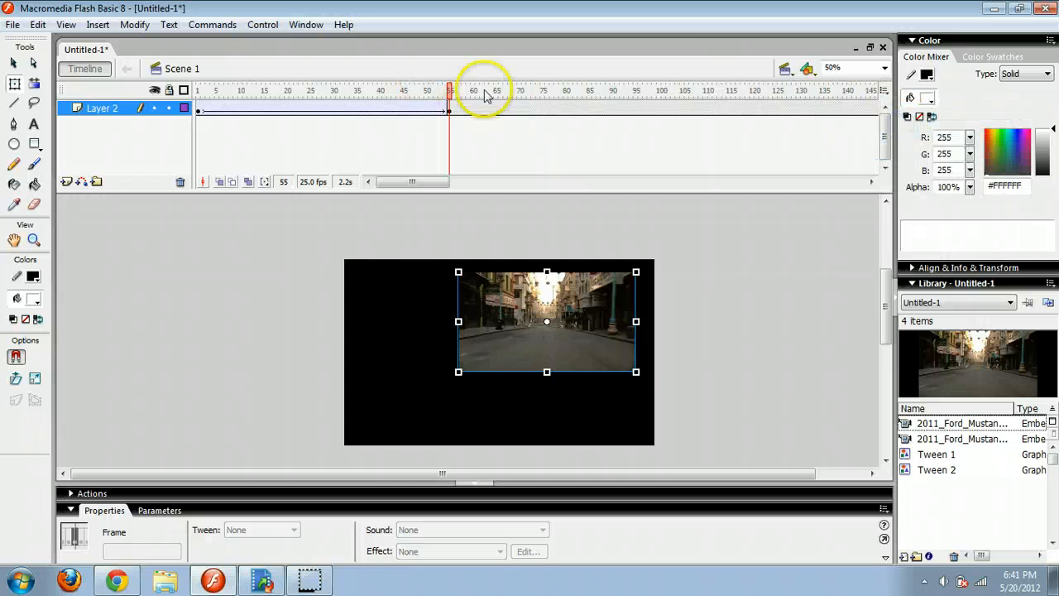
{"action": "left_click", "coordinate": [450, 109]}
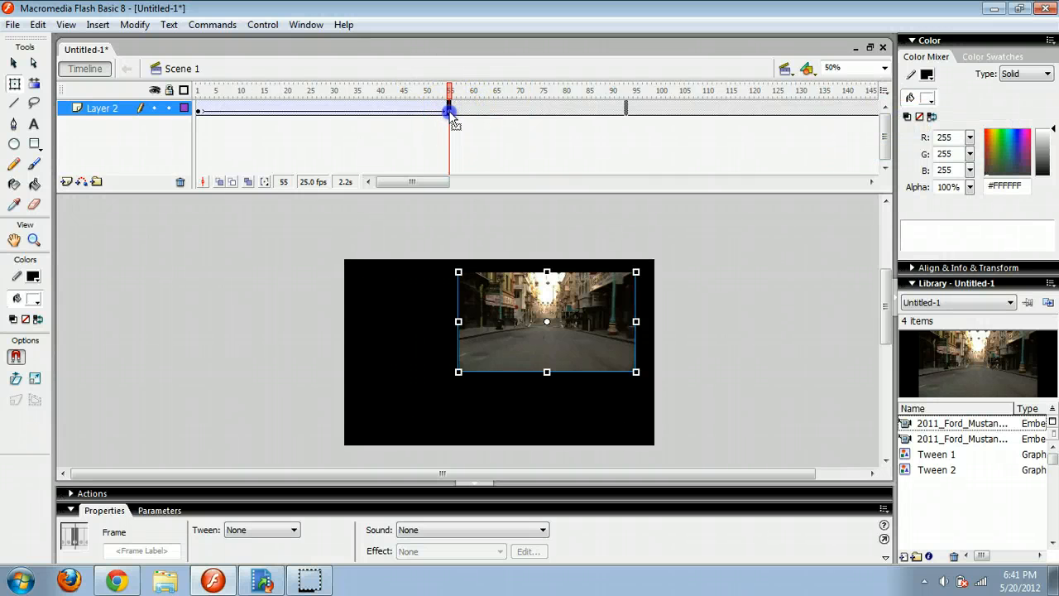
{"action": "left_click_drag", "start_coordinate": [450, 112], "coordinate": [855, 112]}
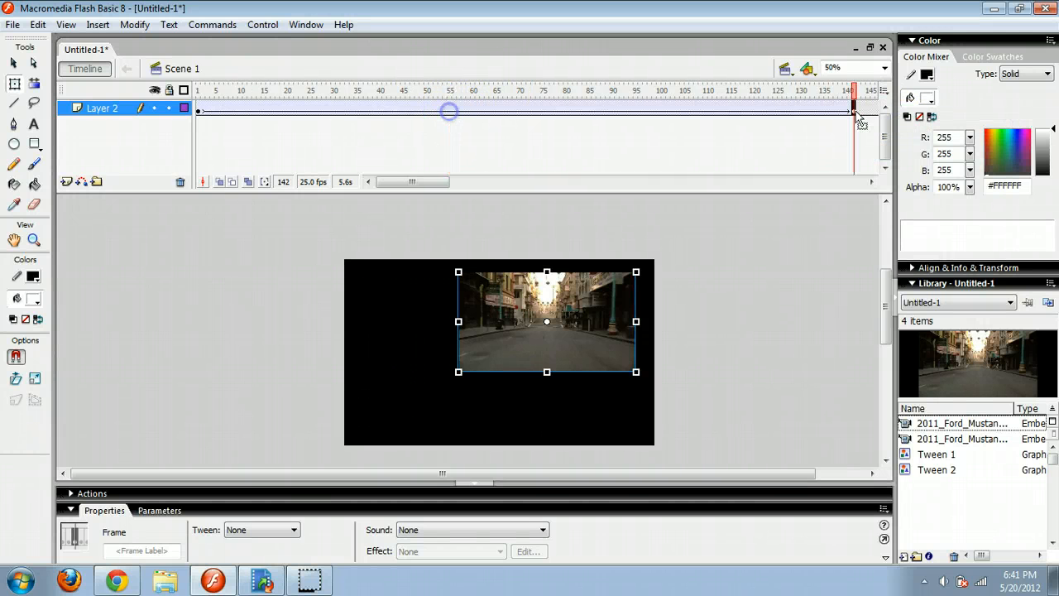
Shift the clip at frame 1 slightly inward so it overlaps the stage's left edge, and test the movie.
{"action": "left_click", "coordinate": [199, 108]}
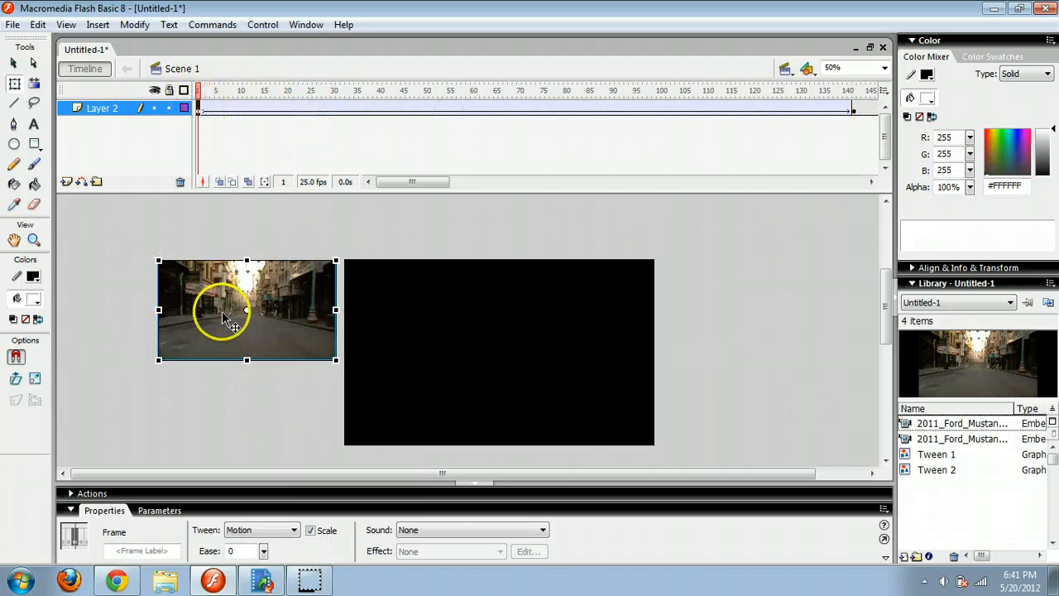
{"action": "left_click_drag", "start_coordinate": [213, 307], "coordinate": [252, 318]}
{"action": "key", "text": "ctrl+Return"}
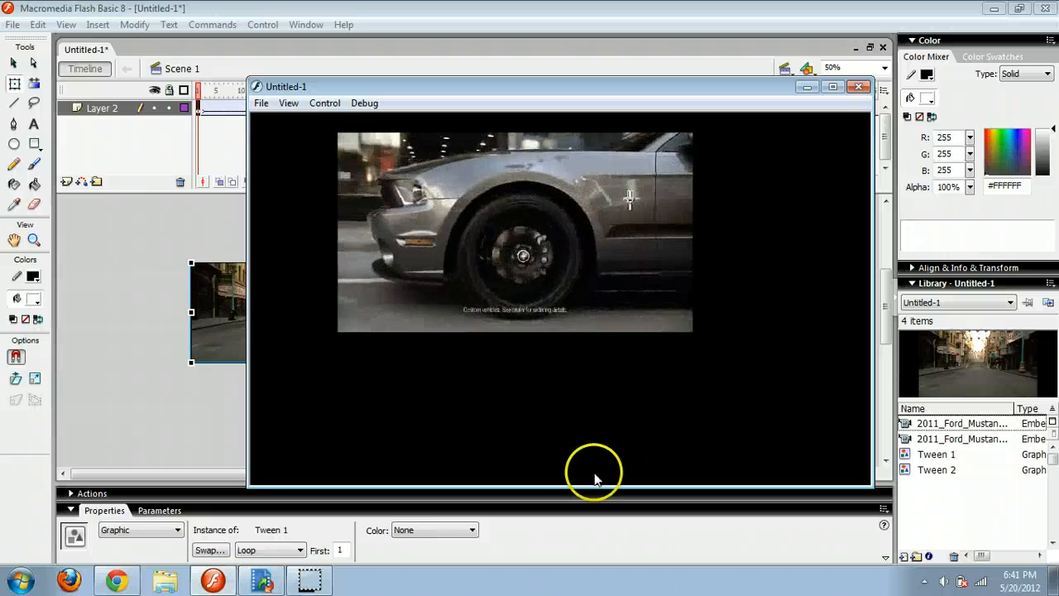
{"action": "left_click", "coordinate": [859, 86]}
{"action": "left_click_drag", "start_coordinate": [437, 184], "coordinate": [455, 181]}
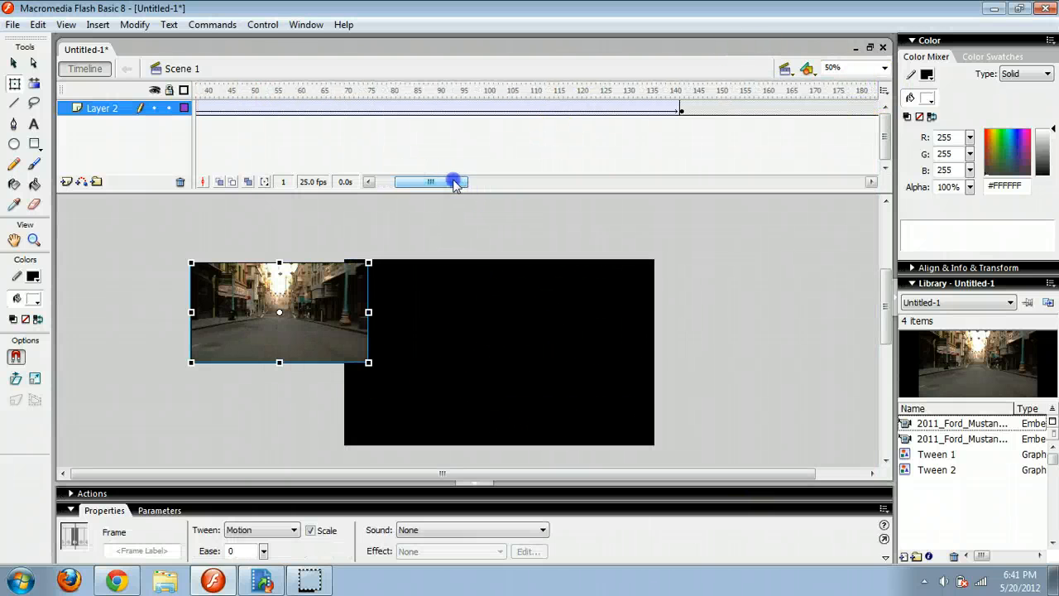
{"action": "left_click", "coordinate": [681, 107]}
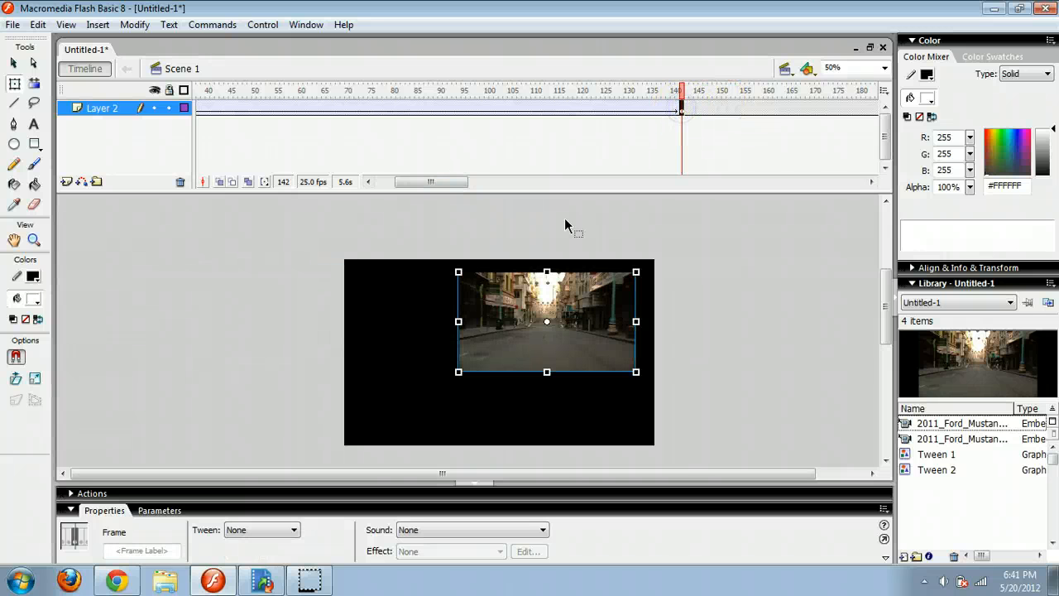
{"action": "left_click", "coordinate": [467, 315]}
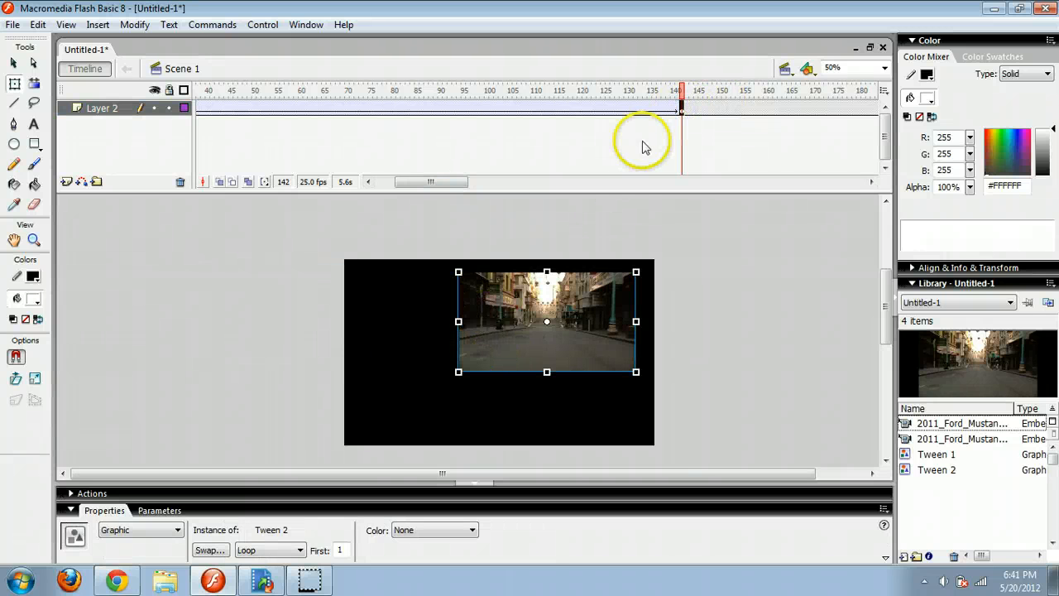
{"action": "left_click", "coordinate": [450, 532]}
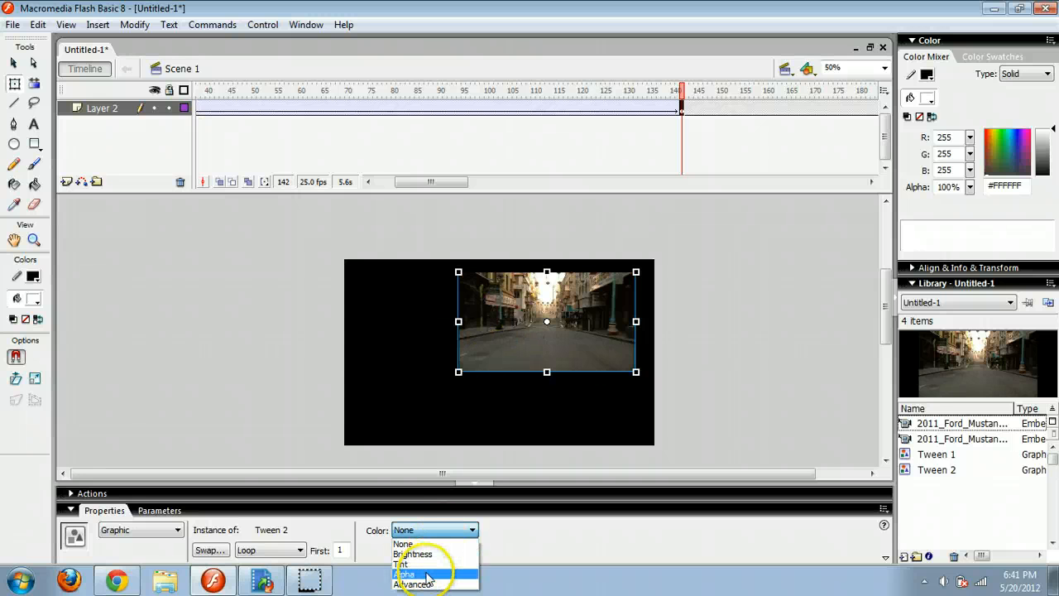
Apply an Alpha colour effect of 0% to the clip at frame 1, and play the timeline to preview the fade-in.
{"action": "left_click_drag", "start_coordinate": [405, 182], "coordinate": [371, 182]}
{"action": "left_click", "coordinate": [202, 113]}
{"action": "left_click", "coordinate": [199, 111]}
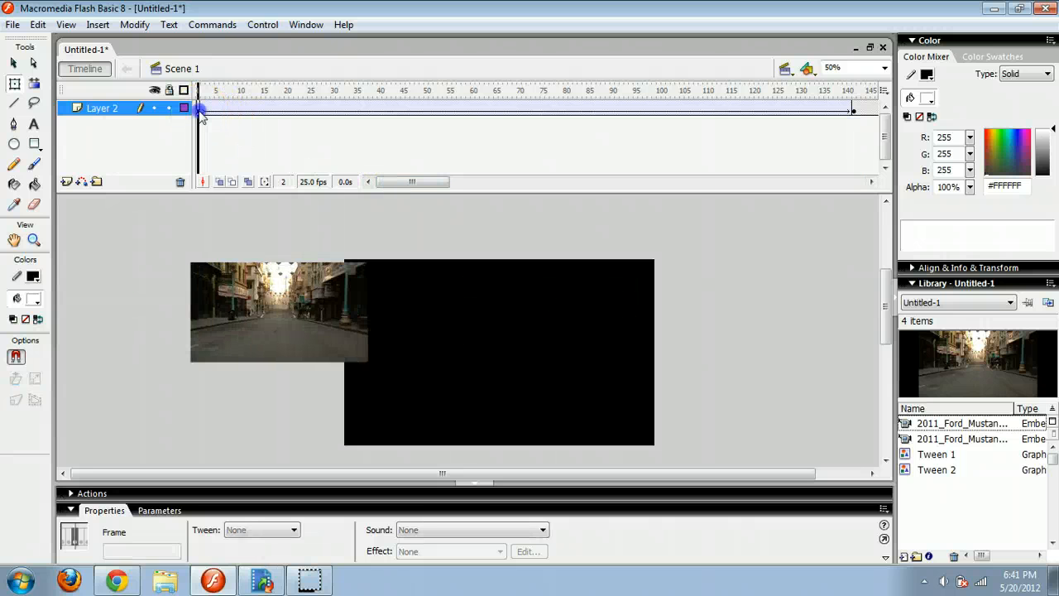
{"action": "left_click", "coordinate": [309, 331]}
{"action": "left_click", "coordinate": [428, 529]}
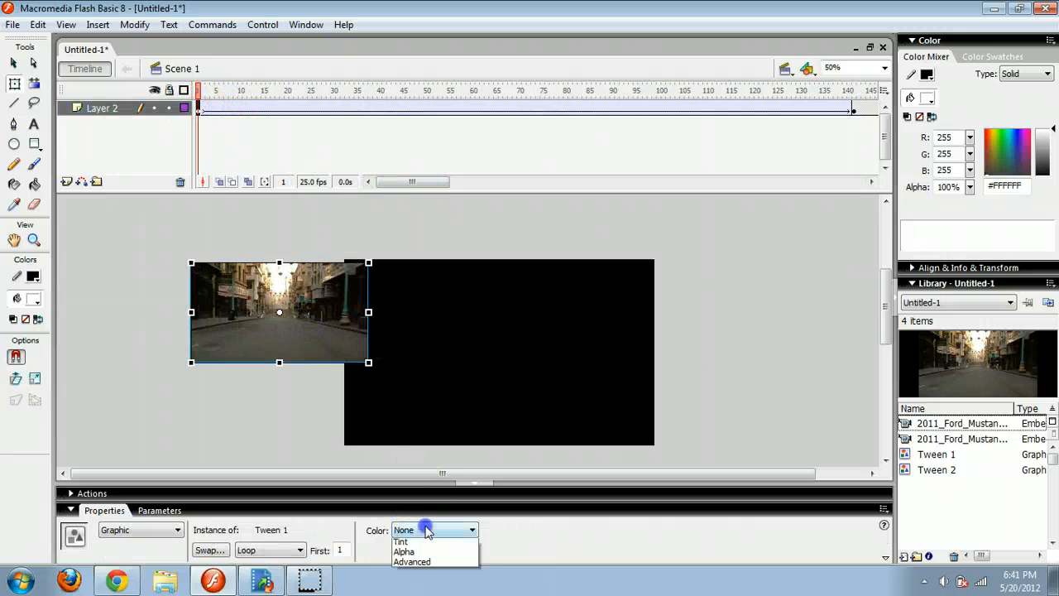
{"action": "left_click", "coordinate": [424, 574]}
{"action": "left_click_drag", "start_coordinate": [545, 530], "coordinate": [544, 544]}
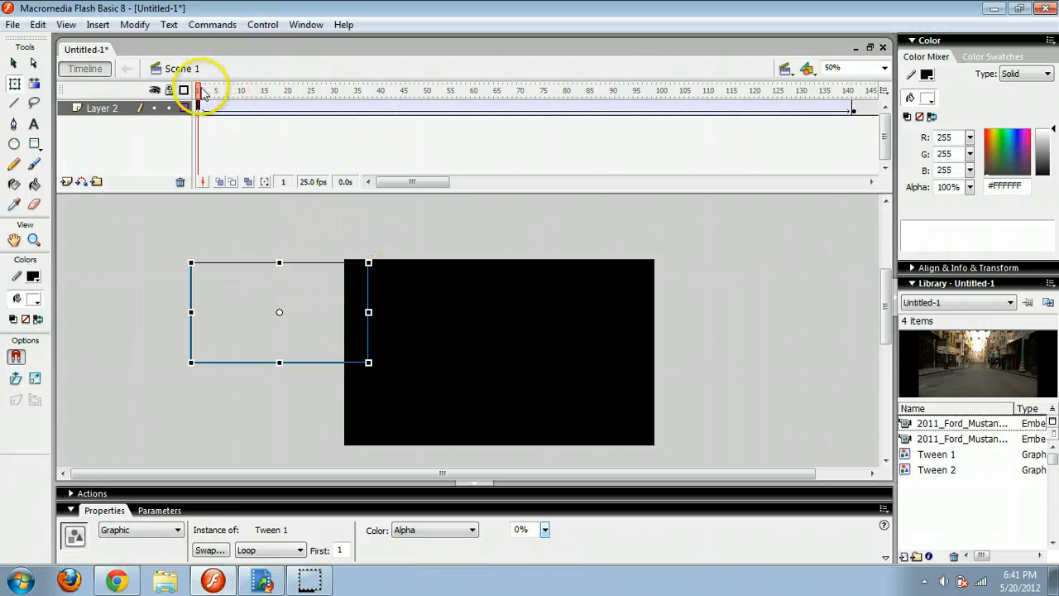
{"action": "left_click", "coordinate": [199, 89]}
{"action": "key", "text": "Return"}
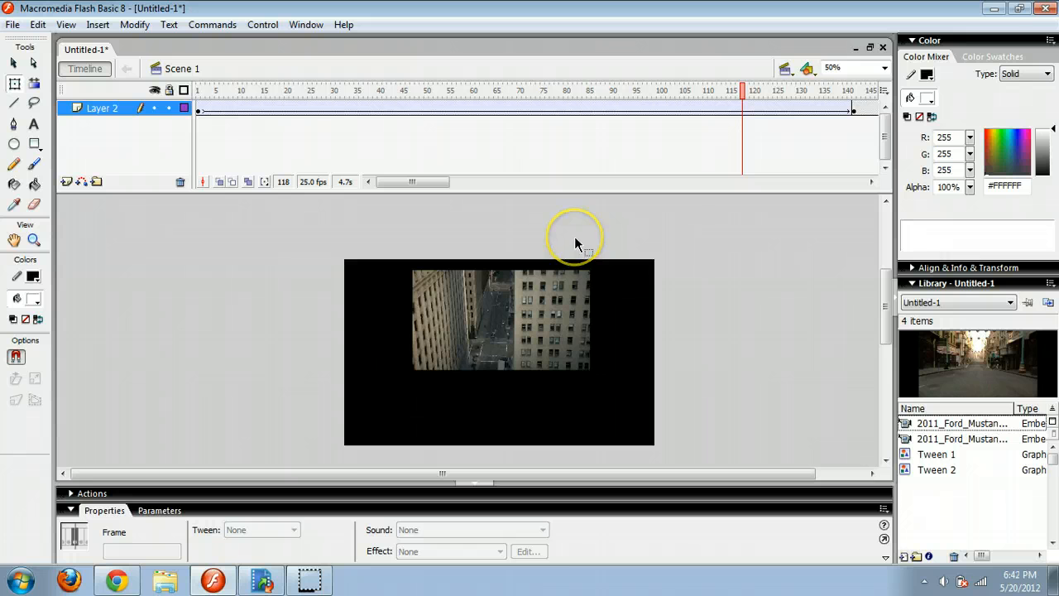
Add a layer with a keyframe at frame 76 and place the second Mustang commercial clip on it just outside the stage's right edge.
{"action": "left_click_drag", "start_coordinate": [902, 439], "coordinate": [470, 156]}
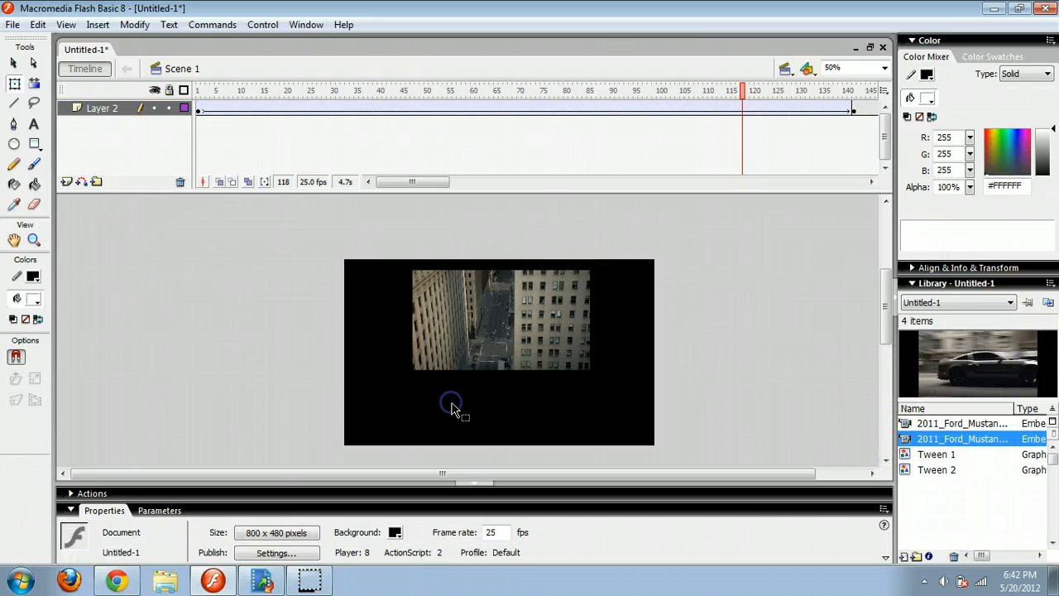
{"action": "left_click", "coordinate": [66, 181]}
{"action": "left_click", "coordinate": [547, 109]}
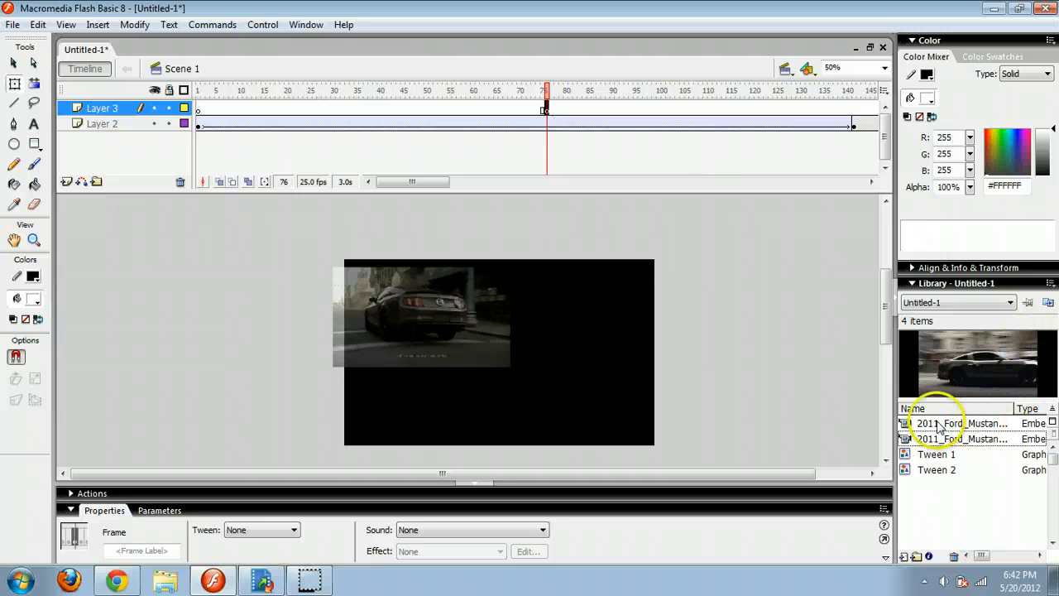
{"action": "left_click_drag", "start_coordinate": [905, 438], "coordinate": [698, 362]}
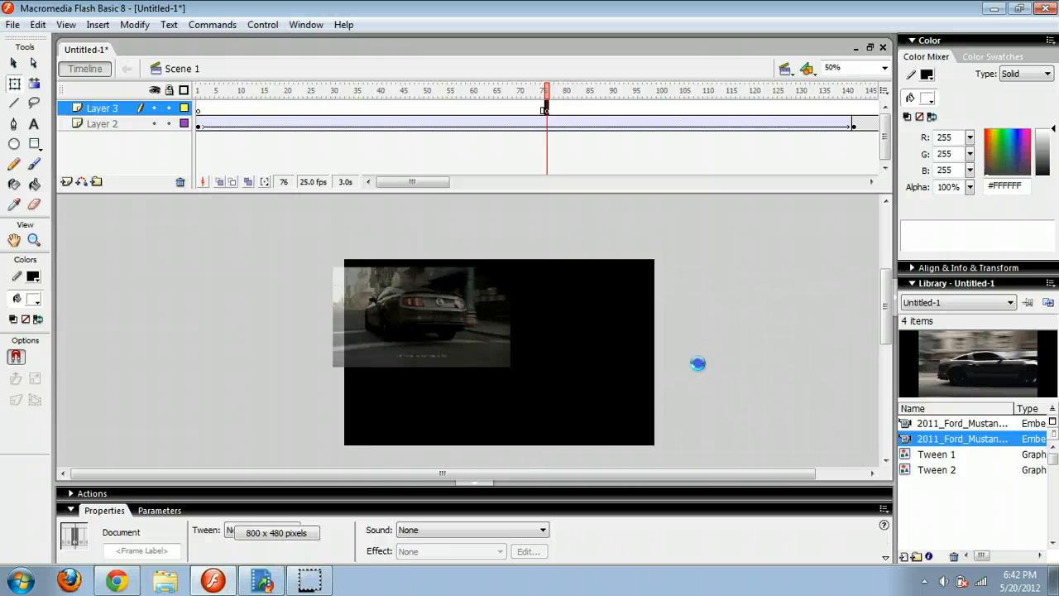
{"action": "left_click_drag", "start_coordinate": [584, 355], "coordinate": [713, 354]}
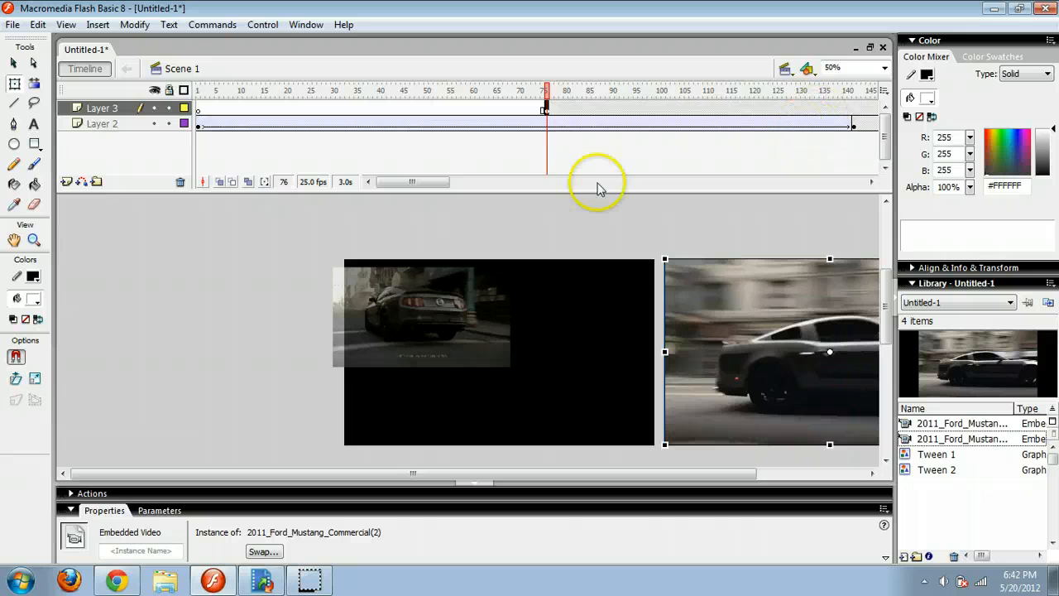
Insert a keyframe at frame 315 of Layer 3, accepting the required frames, and move the clip just outside the stage's left edge.
{"action": "left_click_drag", "start_coordinate": [419, 193], "coordinate": [555, 180]}
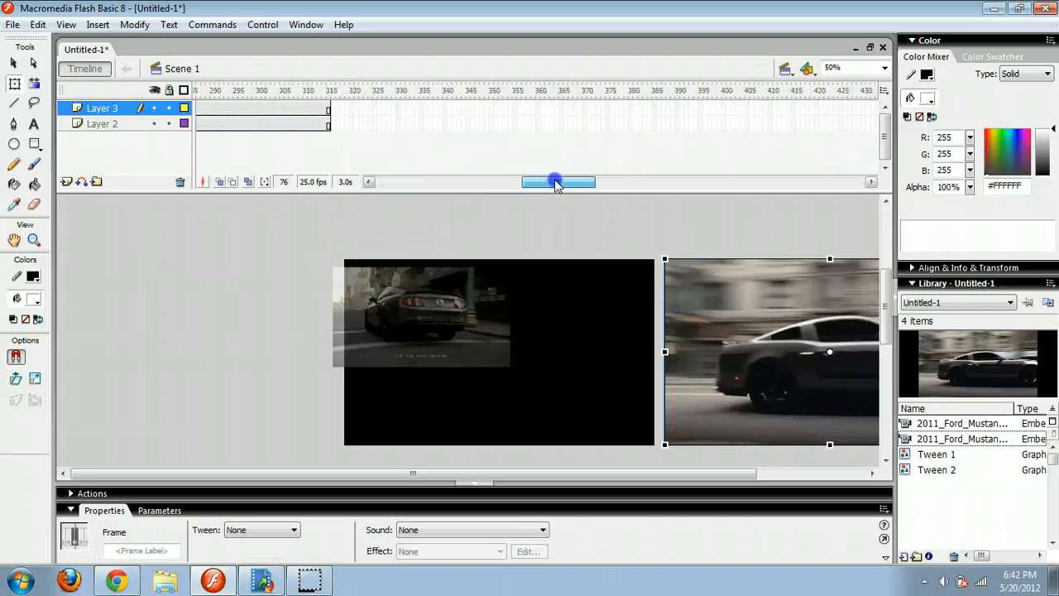
{"action": "left_click", "coordinate": [441, 106]}
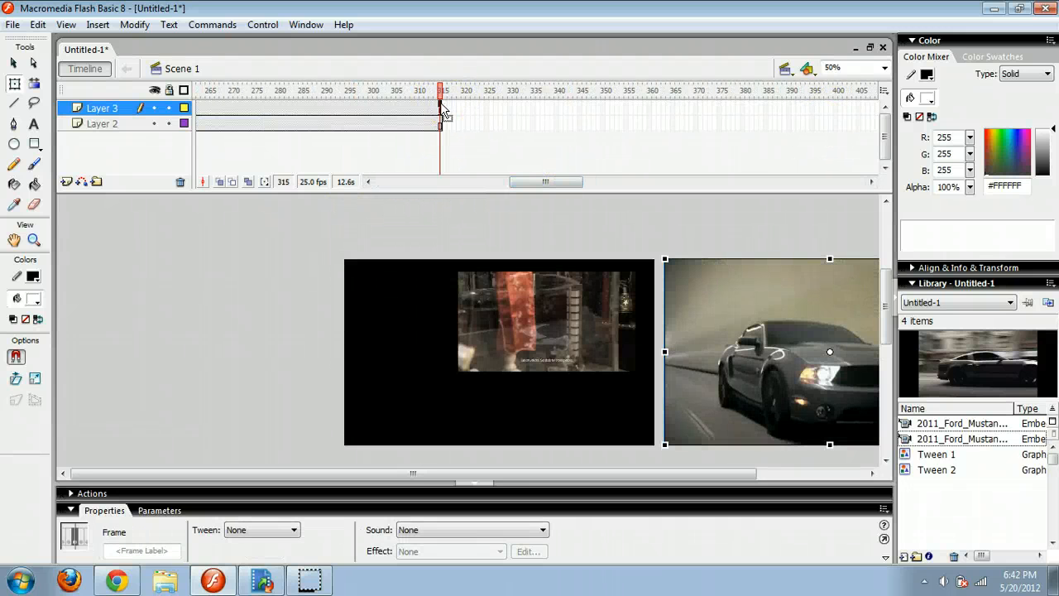
{"action": "key", "text": "F6"}
{"action": "left_click", "coordinate": [484, 332]}
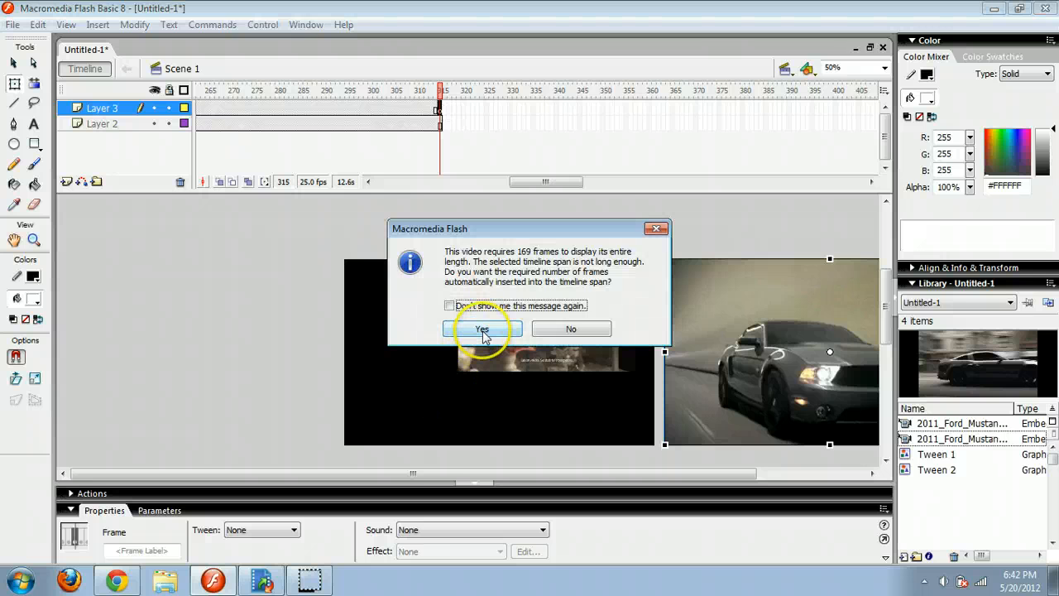
{"action": "left_click", "coordinate": [484, 333]}
{"action": "left_click_drag", "start_coordinate": [744, 364], "coordinate": [87, 359]}
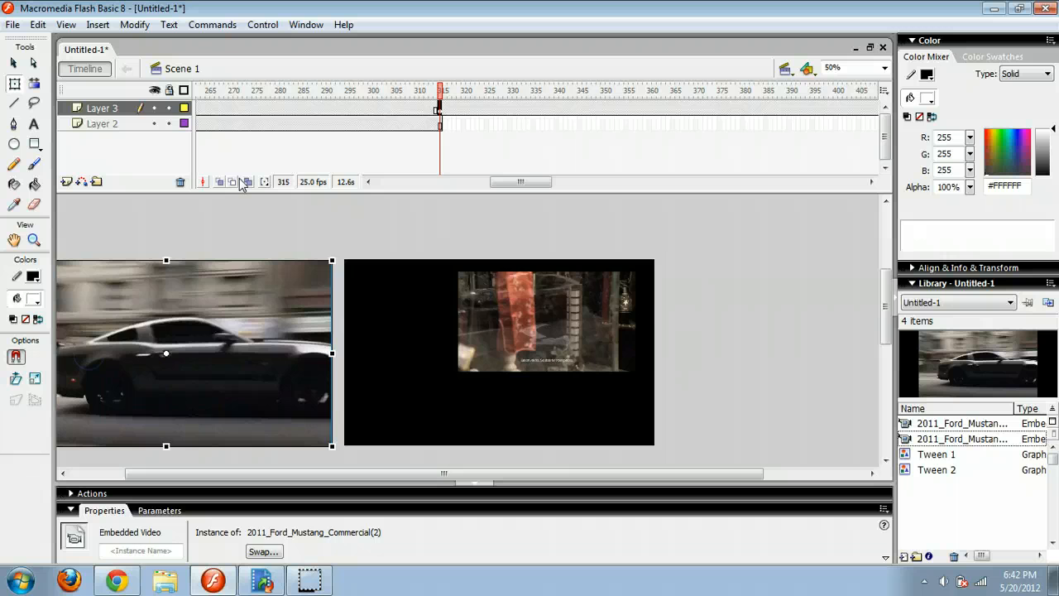
Create a motion tween between Layer 3's keyframes at frames 76 and 315, accepting the insertion of the required frames.
{"action": "left_click", "coordinate": [268, 109]}
{"action": "right_click", "coordinate": [268, 109]}
{"action": "left_click", "coordinate": [314, 179]}
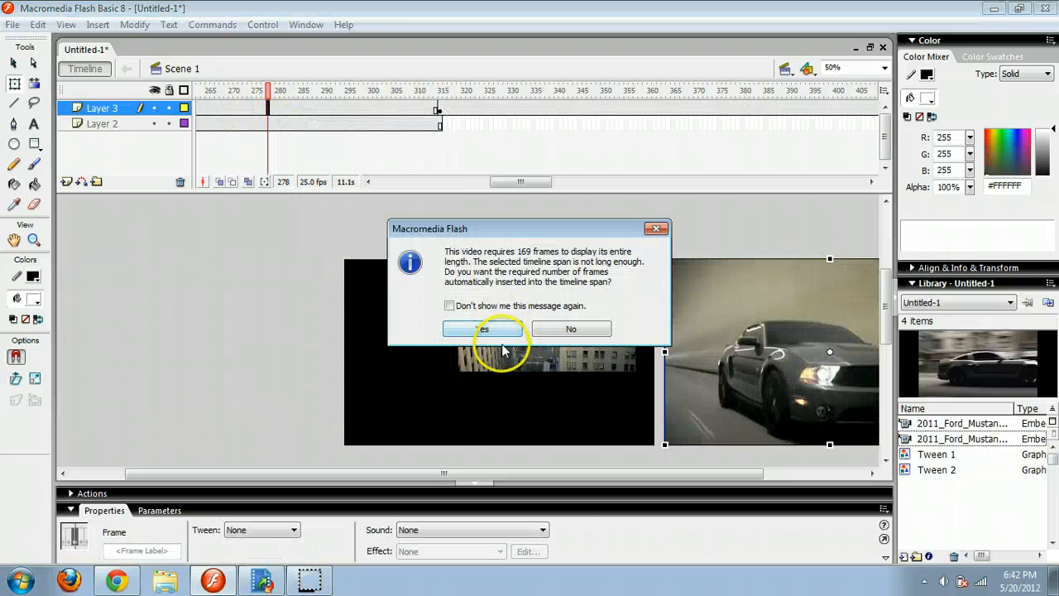
{"action": "left_click", "coordinate": [502, 331]}
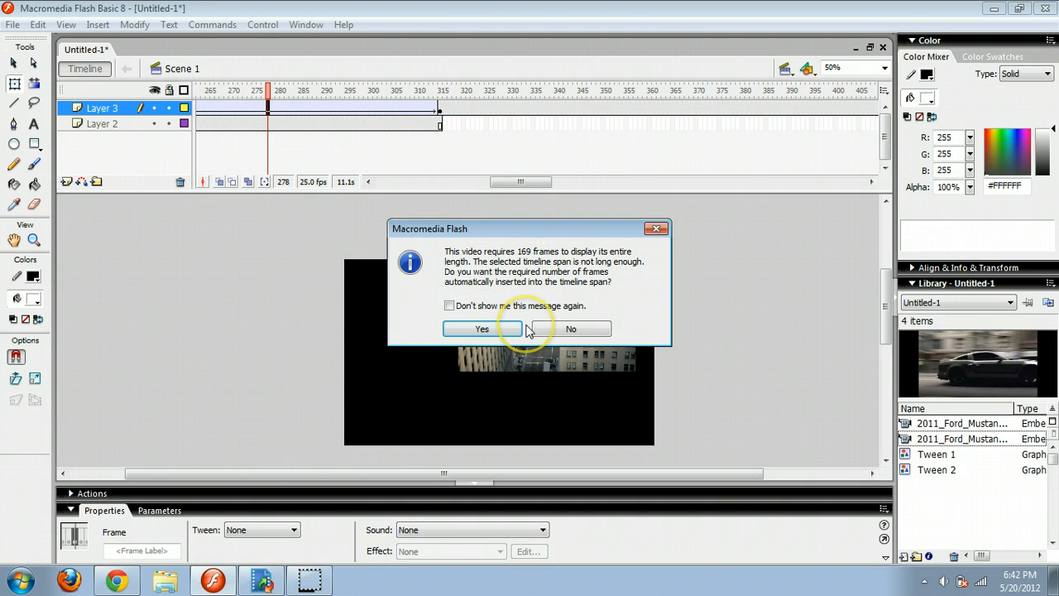
{"action": "left_click", "coordinate": [482, 330]}
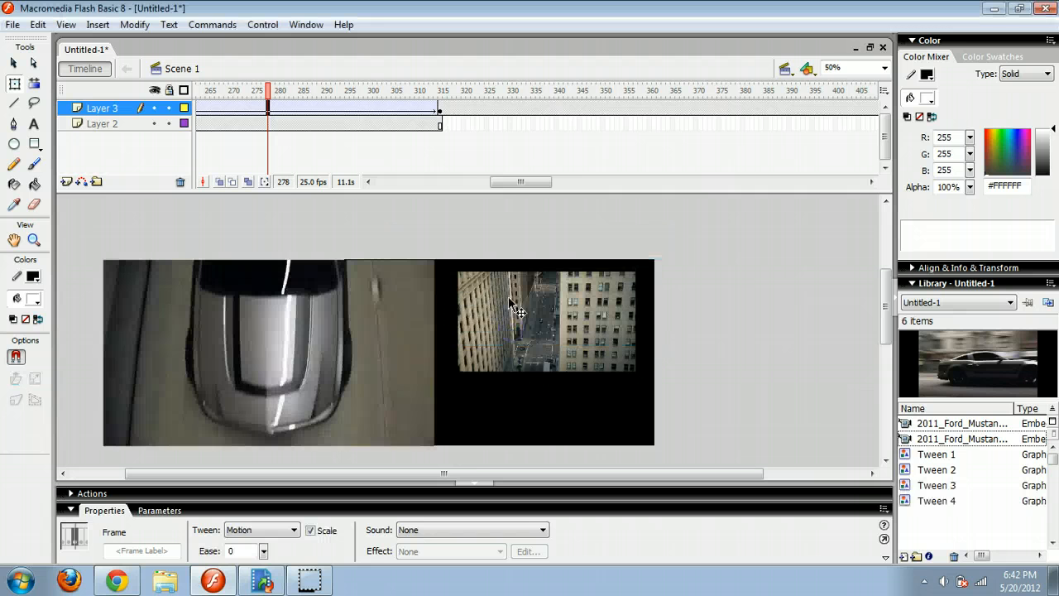
Test the movie to preview the second clip sliding across the stage, and close the preview.
{"action": "left_click_drag", "start_coordinate": [509, 183], "coordinate": [405, 184]}
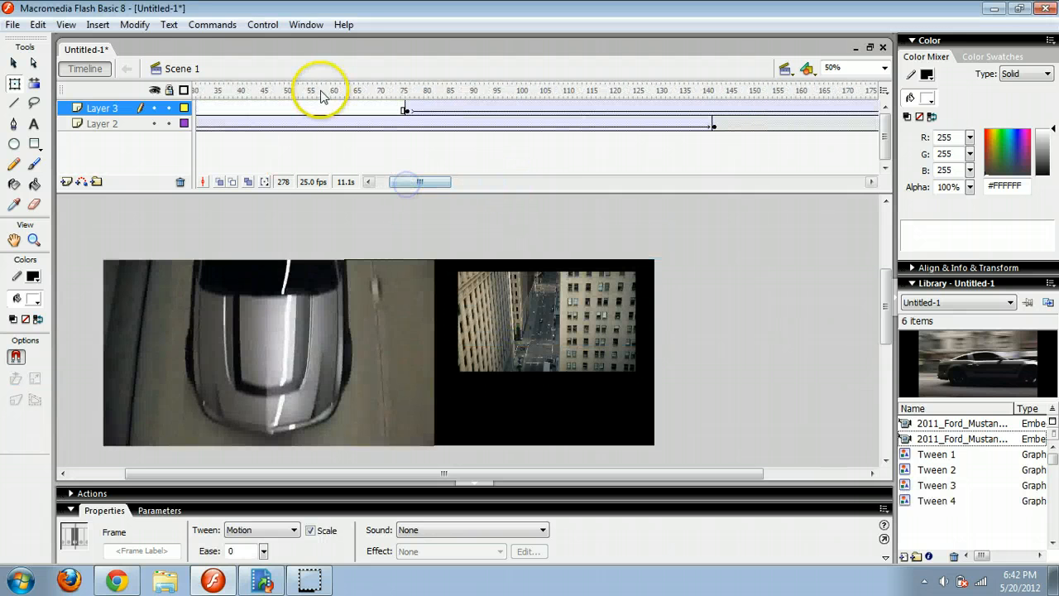
{"action": "key", "text": "ctrl+Return"}
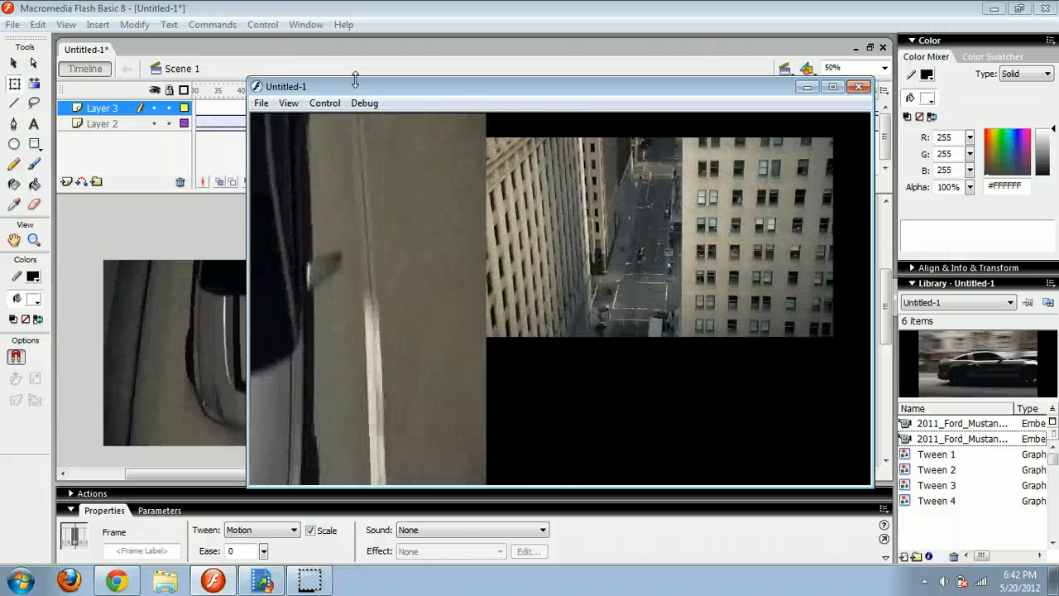
{"action": "left_click", "coordinate": [347, 90]}
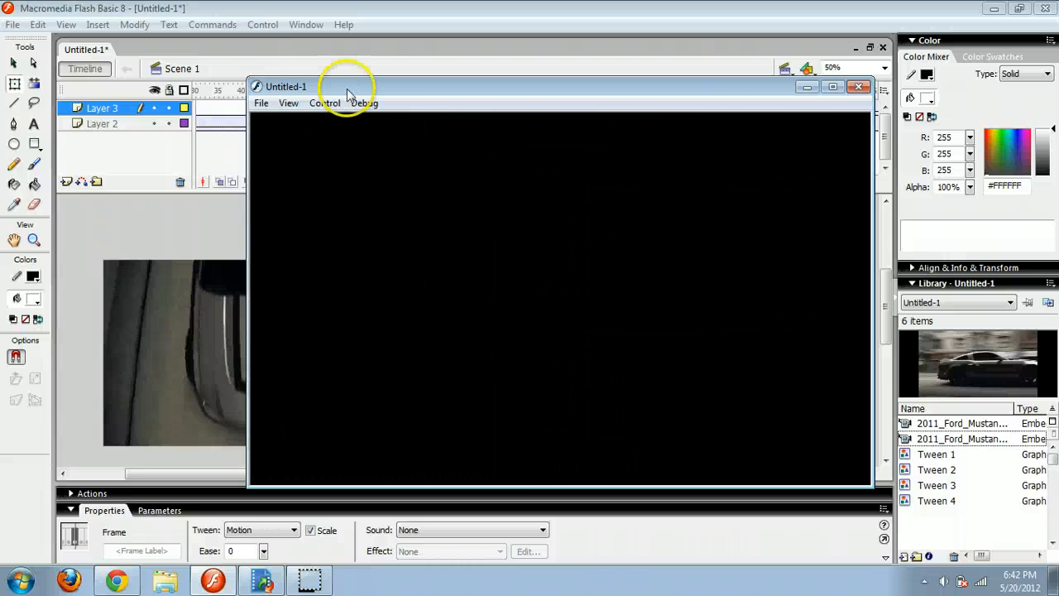
{"action": "left_click", "coordinate": [859, 87]}
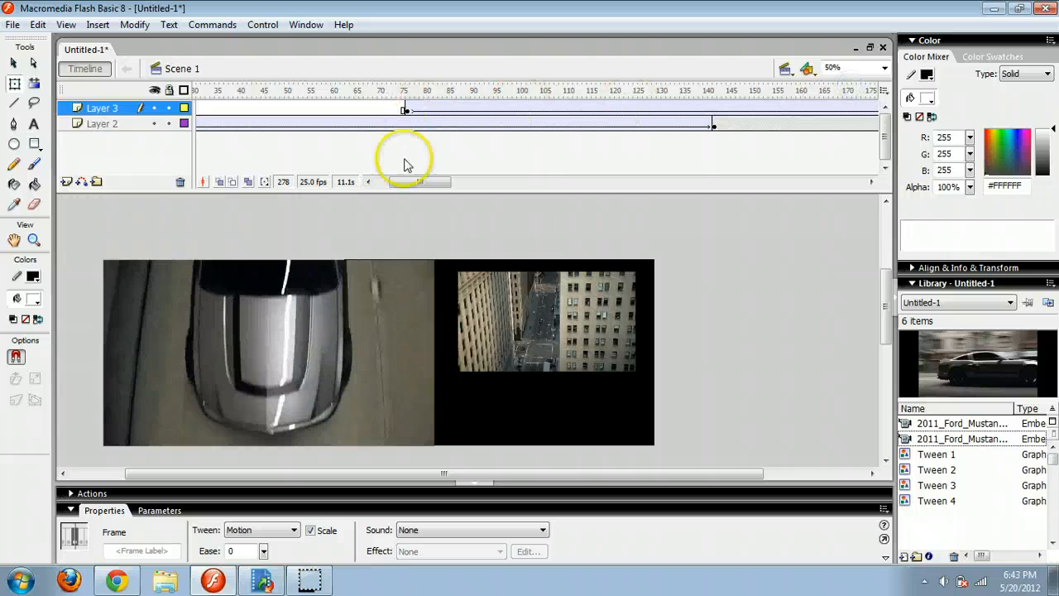
{"action": "left_click_drag", "start_coordinate": [414, 181], "coordinate": [284, 182]}
{"action": "left_click", "coordinate": [135, 124]}
{"action": "right_click", "coordinate": [133, 124]}
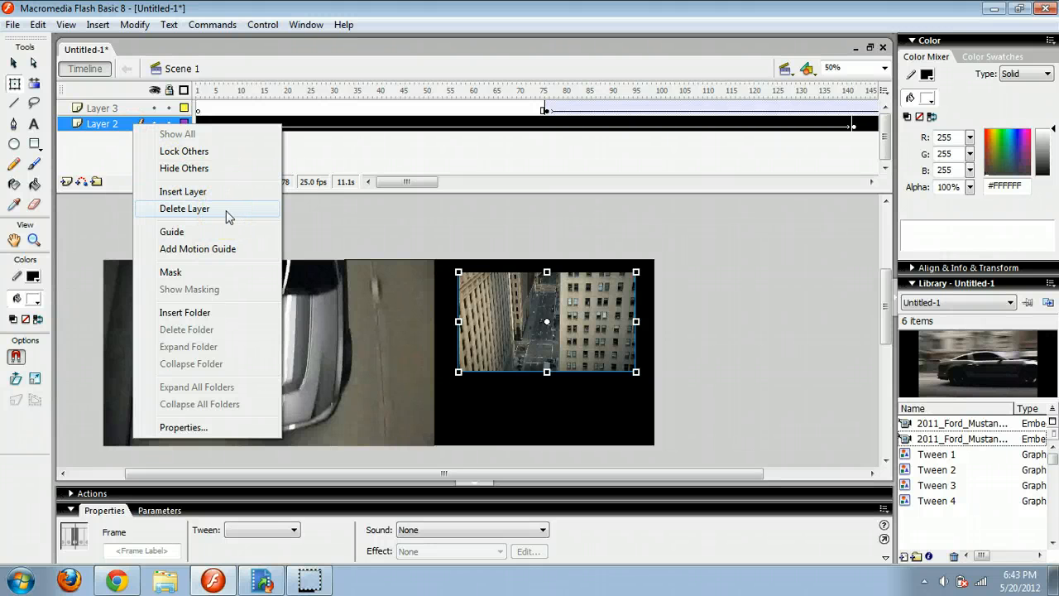
{"action": "right_click", "coordinate": [115, 125]}
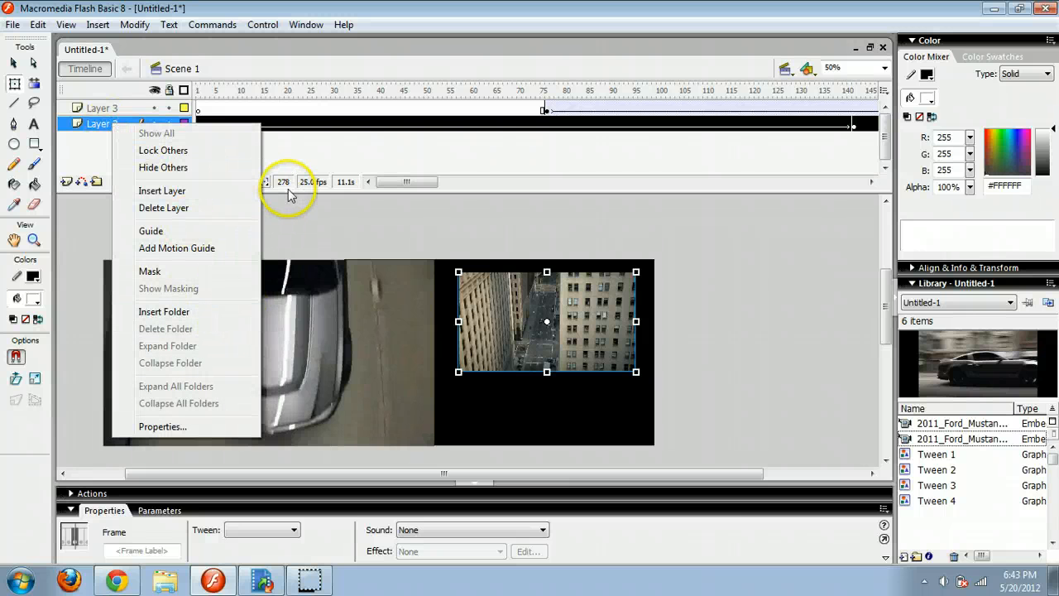
{"action": "left_click", "coordinate": [407, 158]}
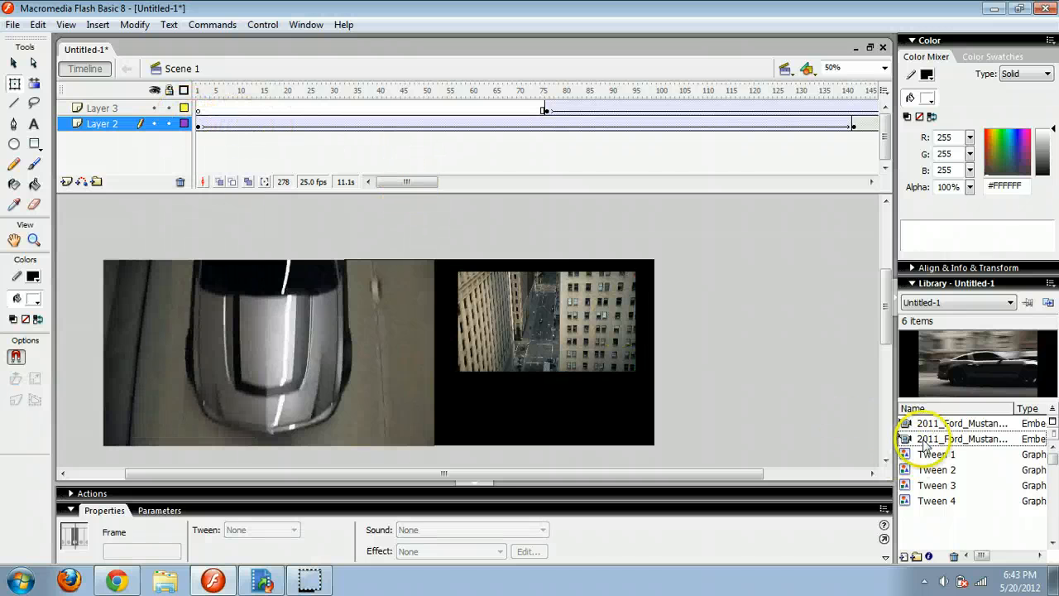
Place another copy of the second Mustang commercial clip on Layer 2, overlapping the lower part of the stage.
{"action": "left_click_drag", "start_coordinate": [924, 443], "coordinate": [698, 389]}
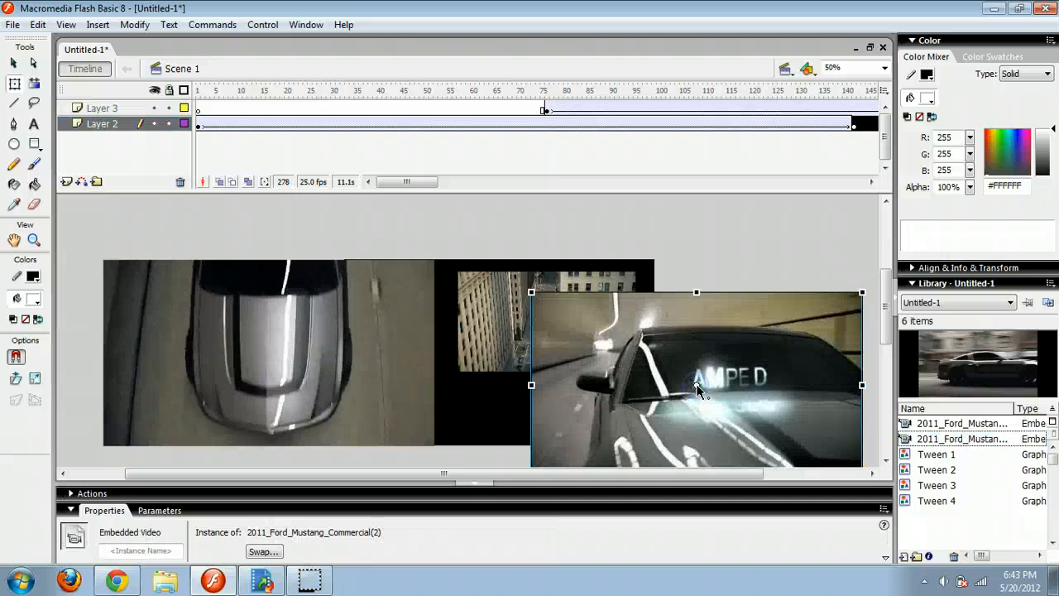
{"action": "left_click_drag", "start_coordinate": [662, 356], "coordinate": [522, 436]}
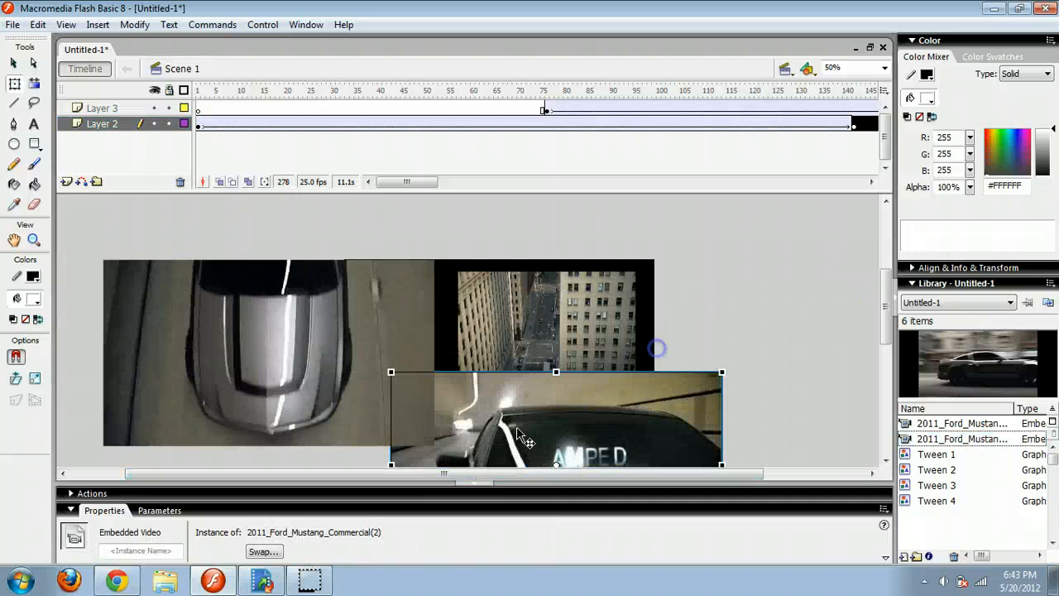
{"action": "left_click_drag", "start_coordinate": [886, 286], "coordinate": [888, 304]}
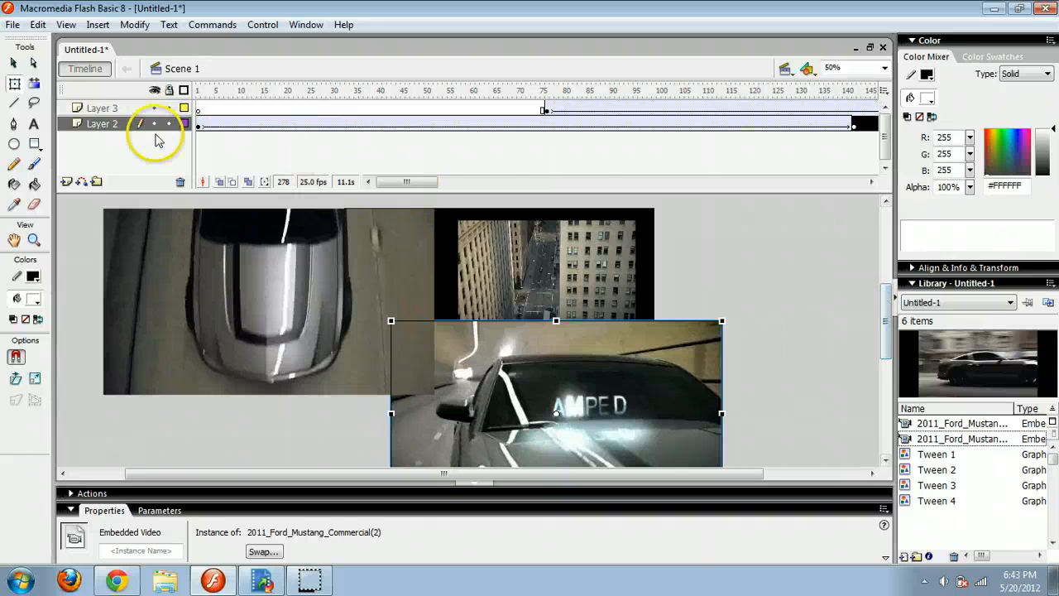
Move Layer 2 above Layer 3 in the layer order, and test the movie to check how the clips overlap.
{"action": "left_click", "coordinate": [116, 122]}
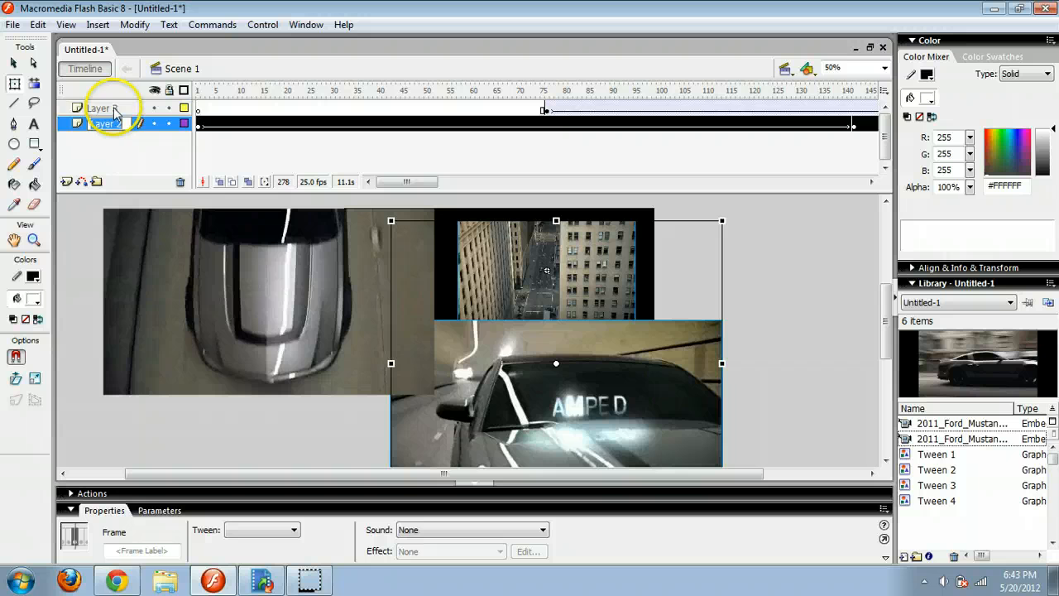
{"action": "left_click", "coordinate": [72, 122]}
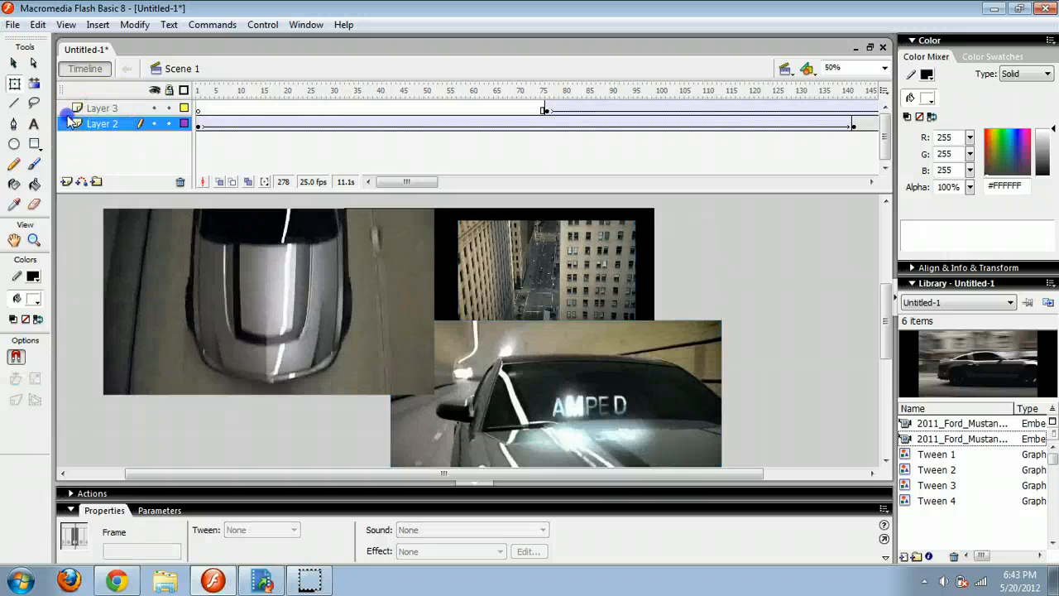
{"action": "left_click", "coordinate": [125, 128]}
{"action": "left_click_drag", "start_coordinate": [128, 104], "coordinate": [166, 75]}
{"action": "key", "text": "ctrl+Return"}
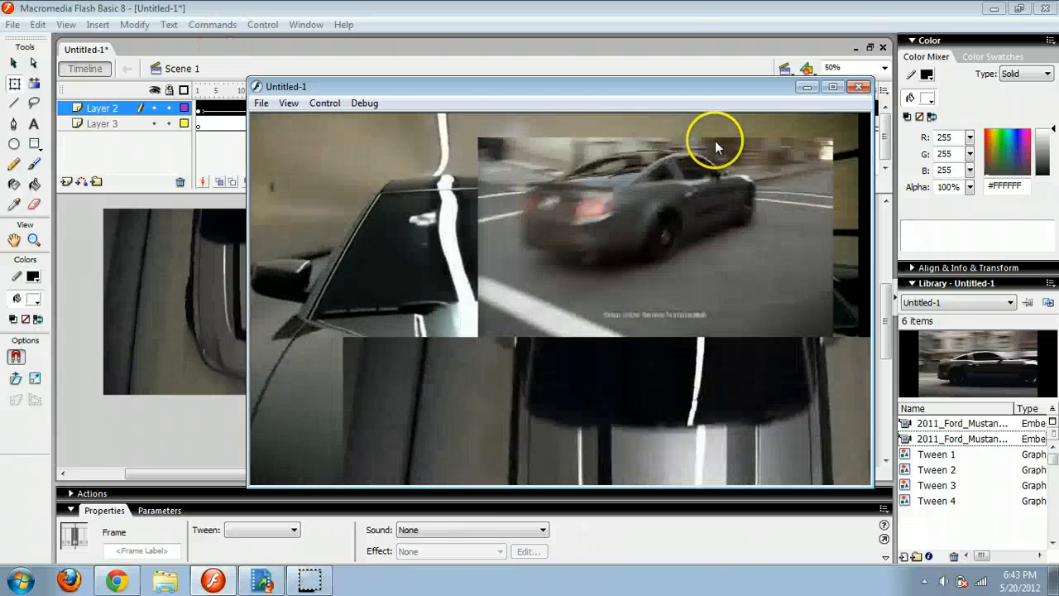
{"action": "left_click", "coordinate": [857, 86]}
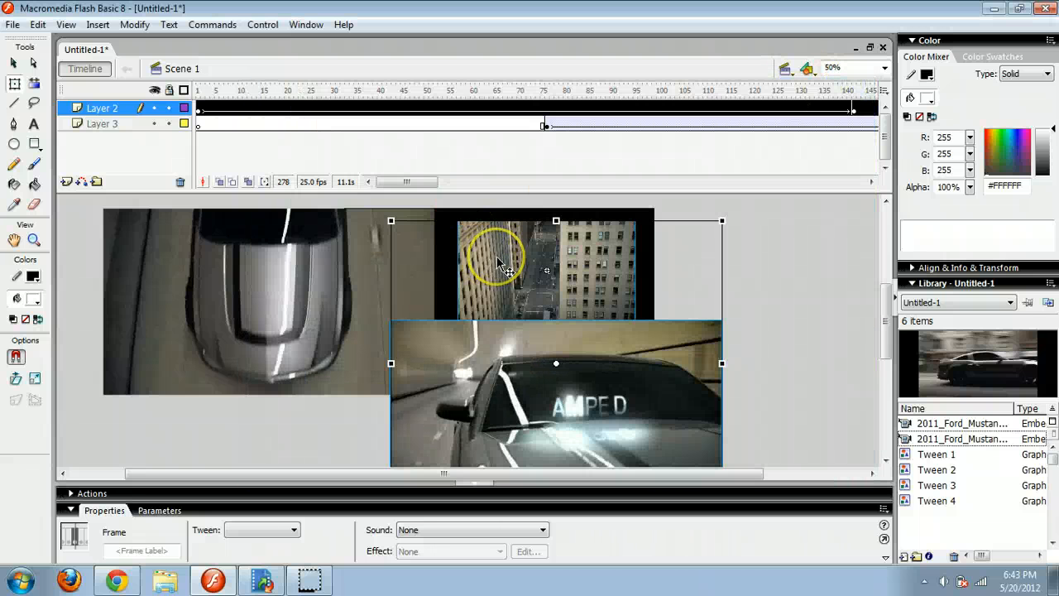
Delete the clips on Layer 2 and Layer 3 from the stage at frame 278.
{"action": "key", "text": "Delete"}
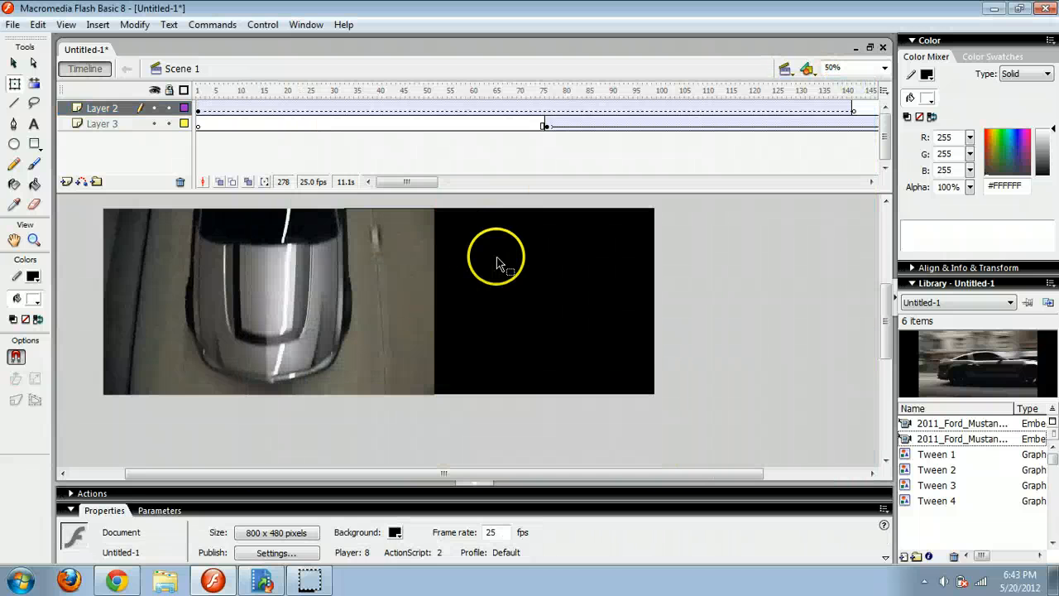
{"action": "left_click", "coordinate": [369, 224]}
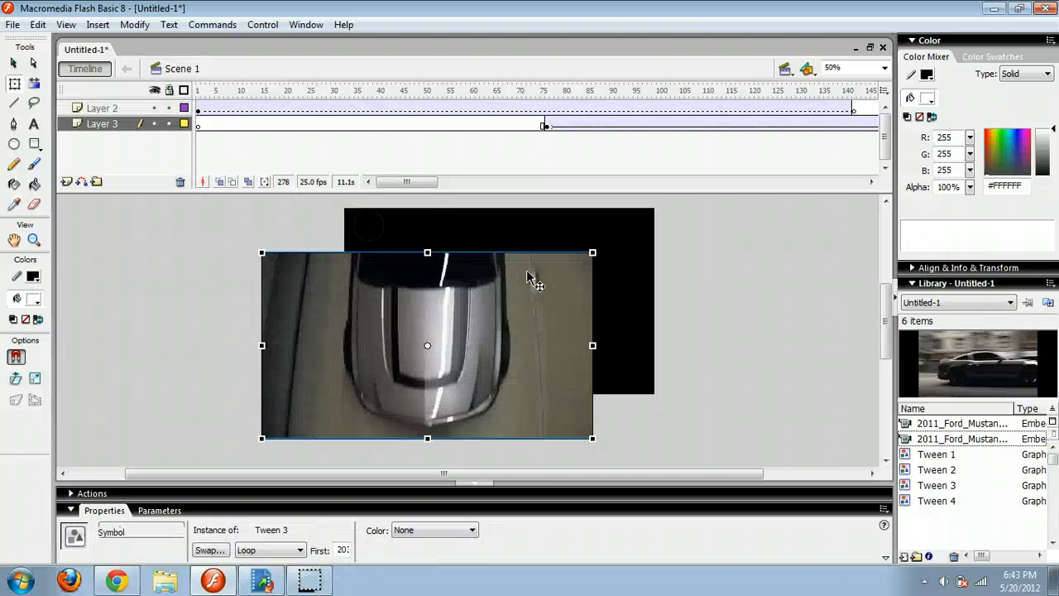
{"action": "key", "text": "Delete"}
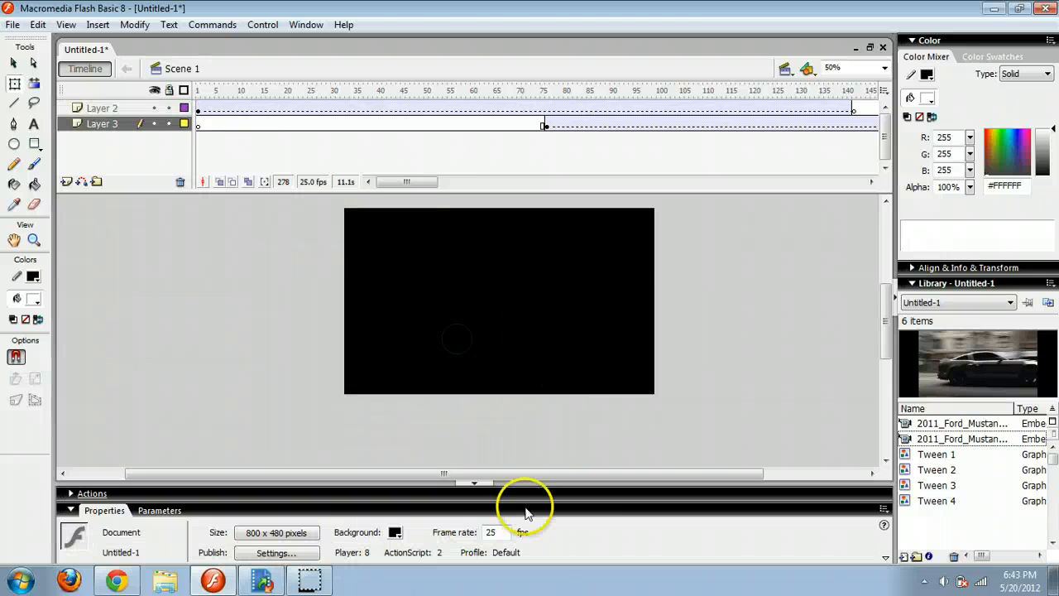